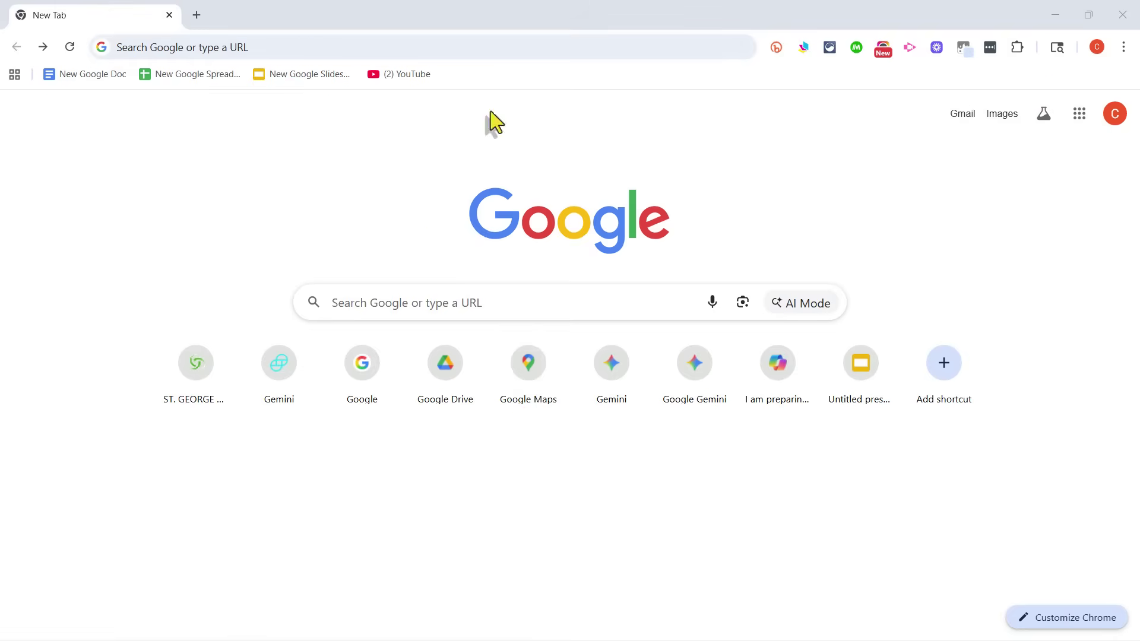
Load calendar.google.com in Chrome to reach the October 2025 month view
left_click(333, 48)
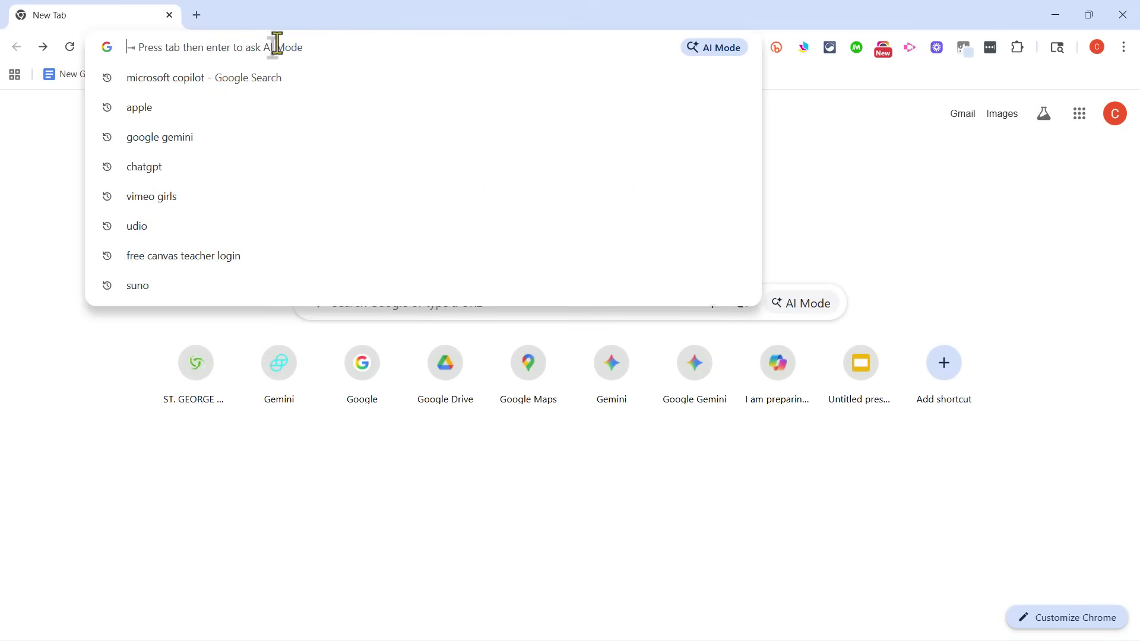
type("cal")
key("BackSpace")
key("BackSpace")
key("BackSpace")
type("calendar.google.com")
key("Return")
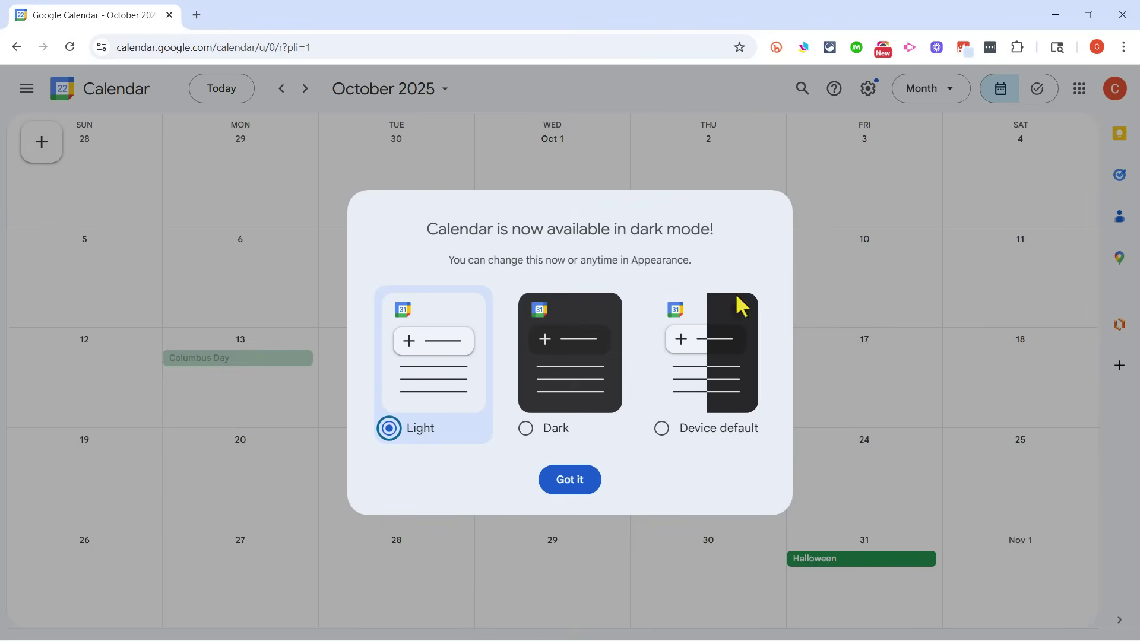
Dismiss the dark-mode announcement keeping the light theme, and close the Google apps grid
left_click(585, 483)
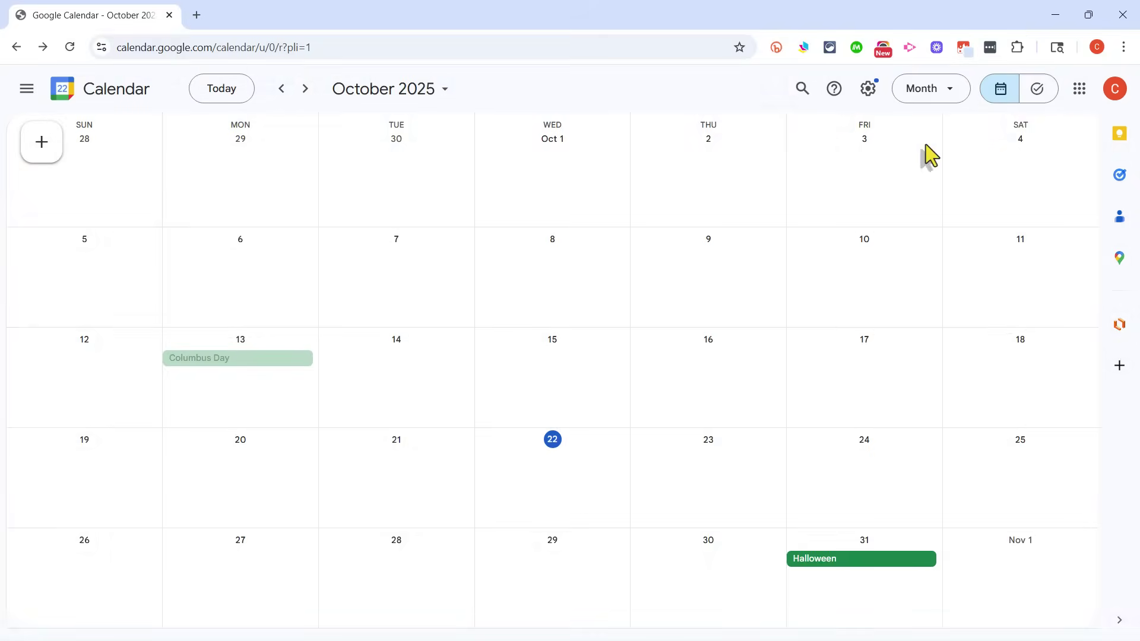
left_click(1078, 92)
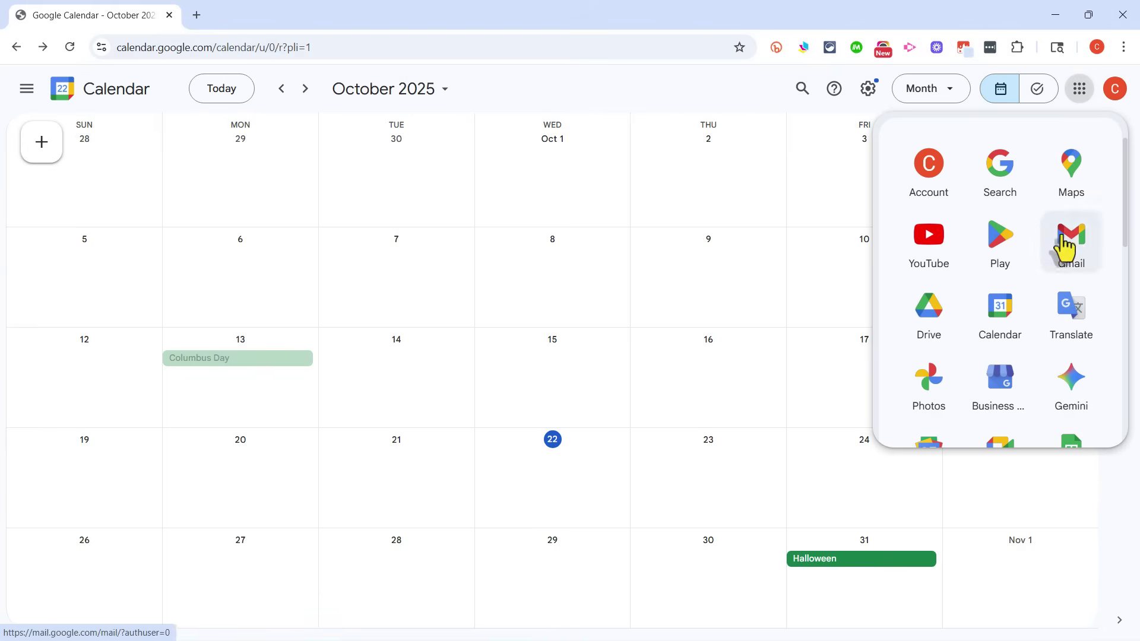
left_click(683, 99)
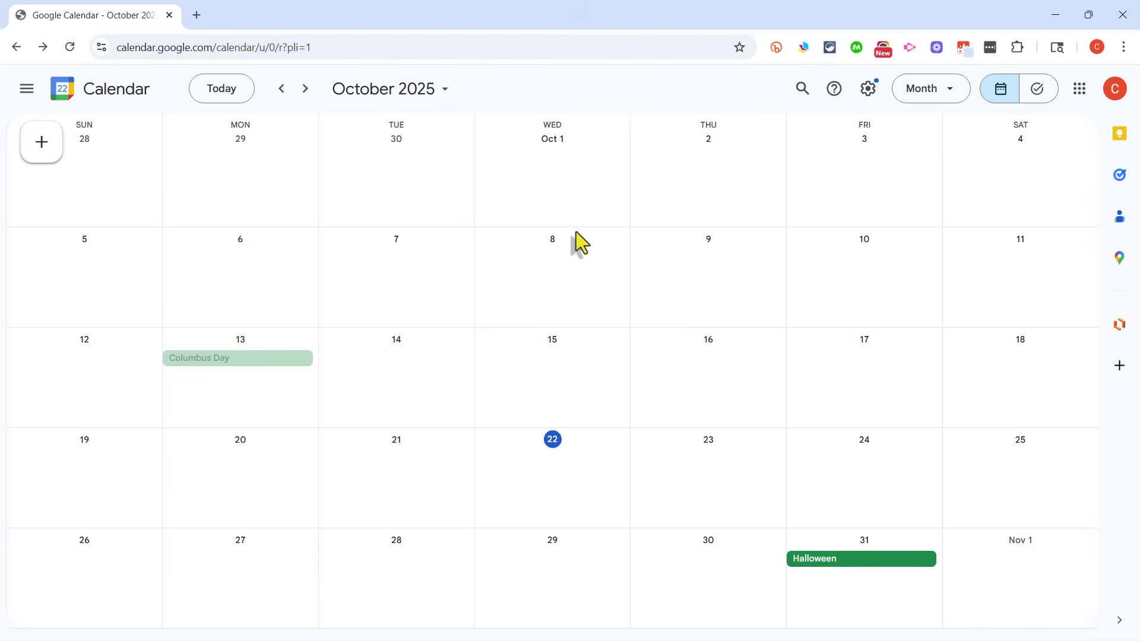
From the side panel, create a new calendar named 'School Events' and return to the month view
left_click(26, 89)
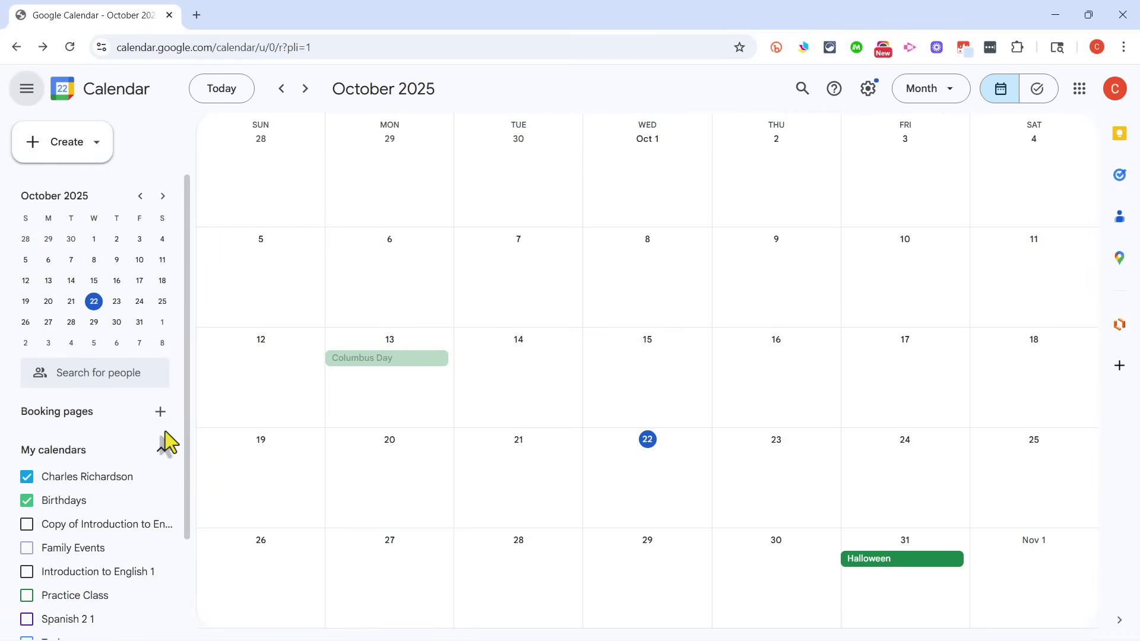
scroll(168, 442, "down", 2)
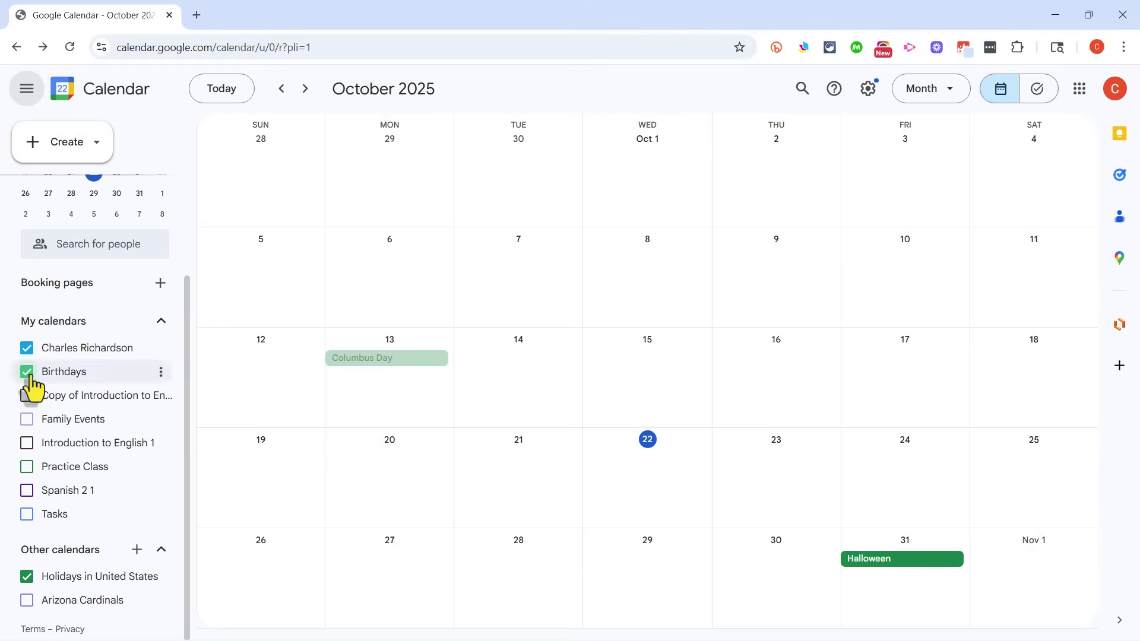
scroll(123, 456, "up", 2)
scroll(118, 591, "down", 2)
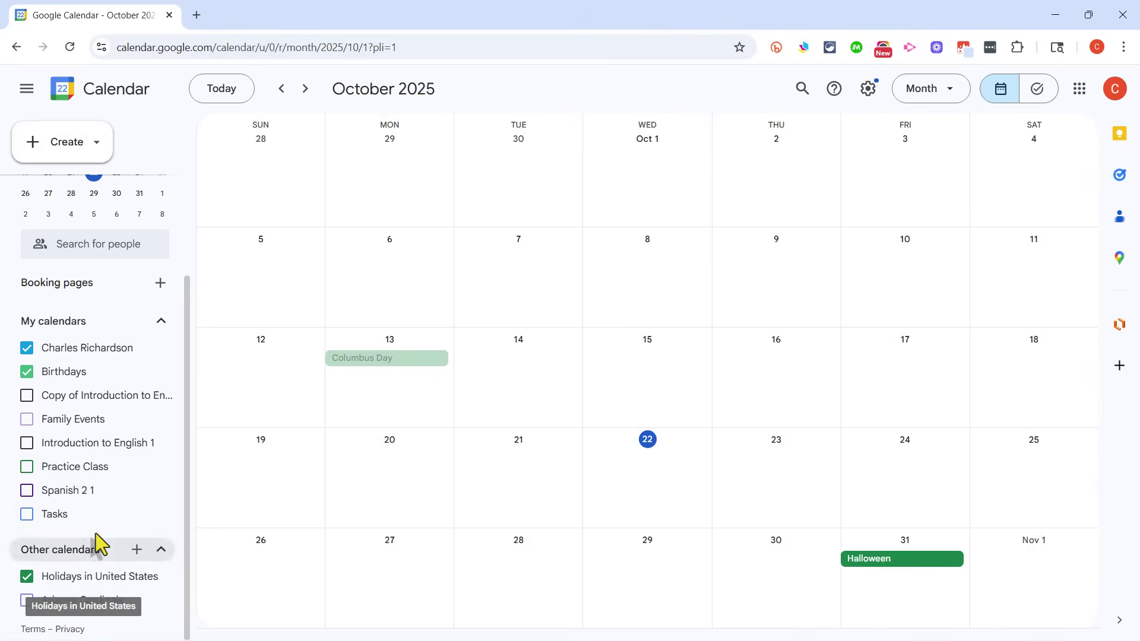
left_click(138, 558)
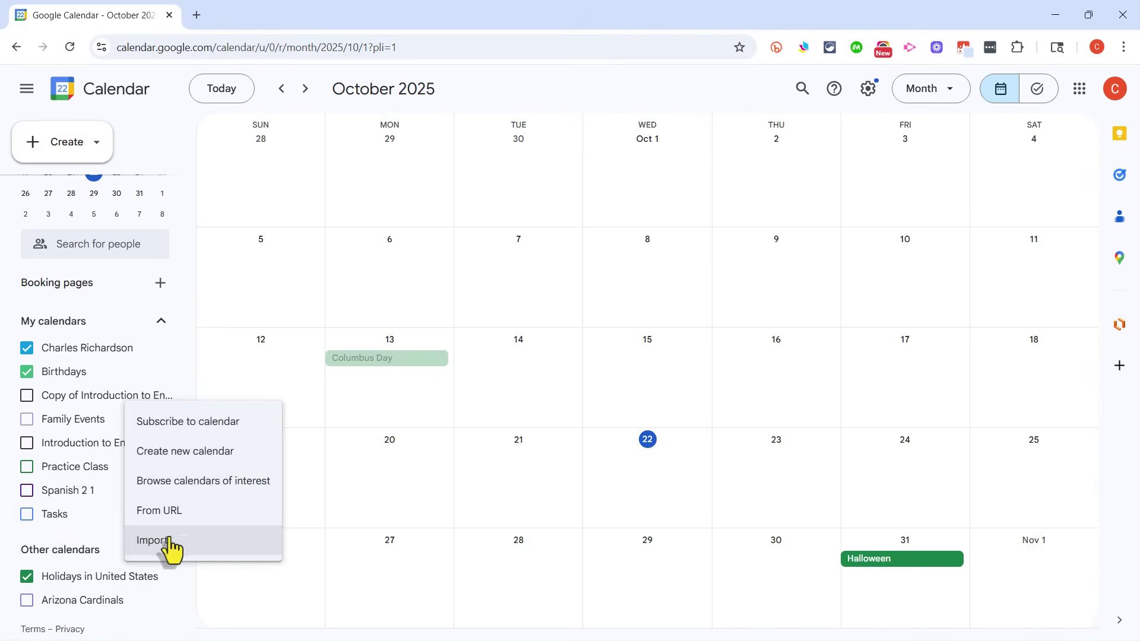
left_click(167, 452)
left_click(439, 194)
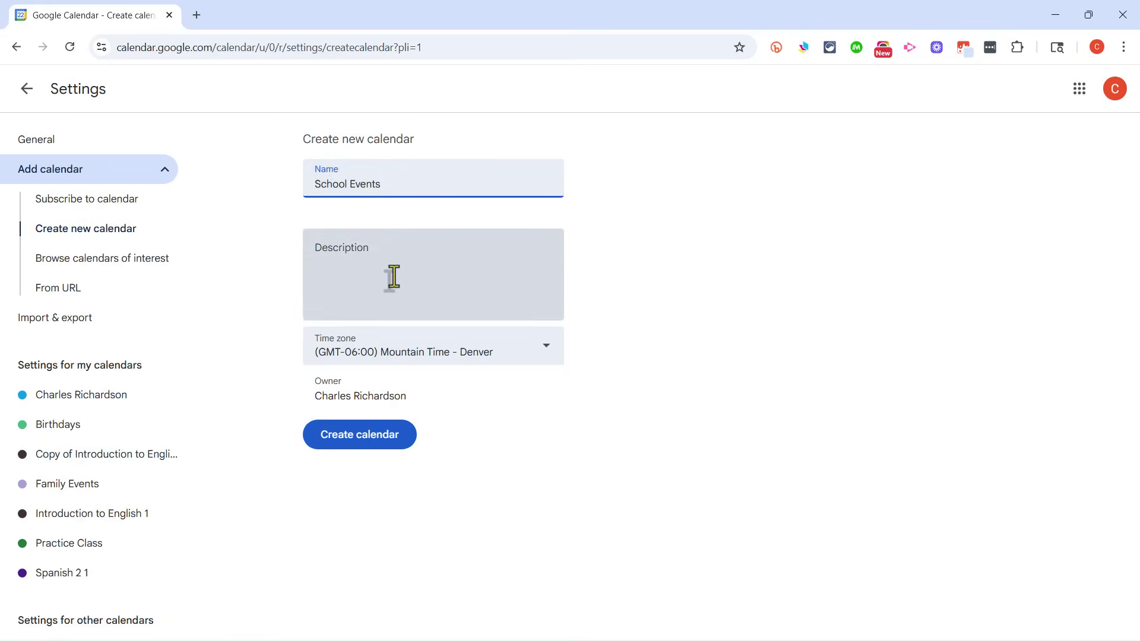
left_click(374, 430)
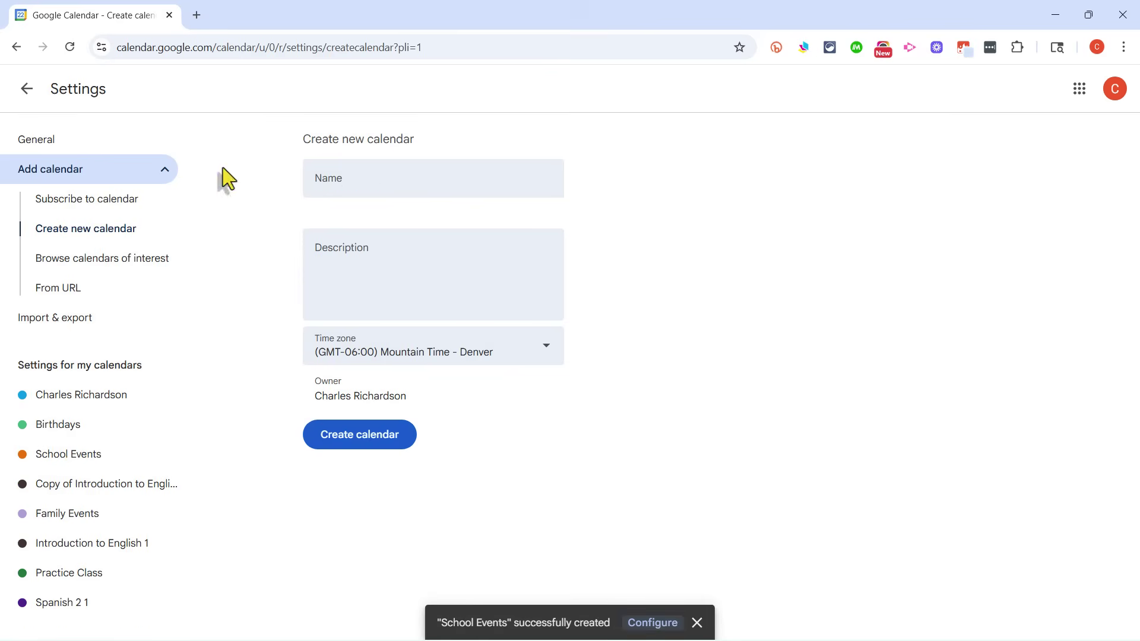
left_click(26, 89)
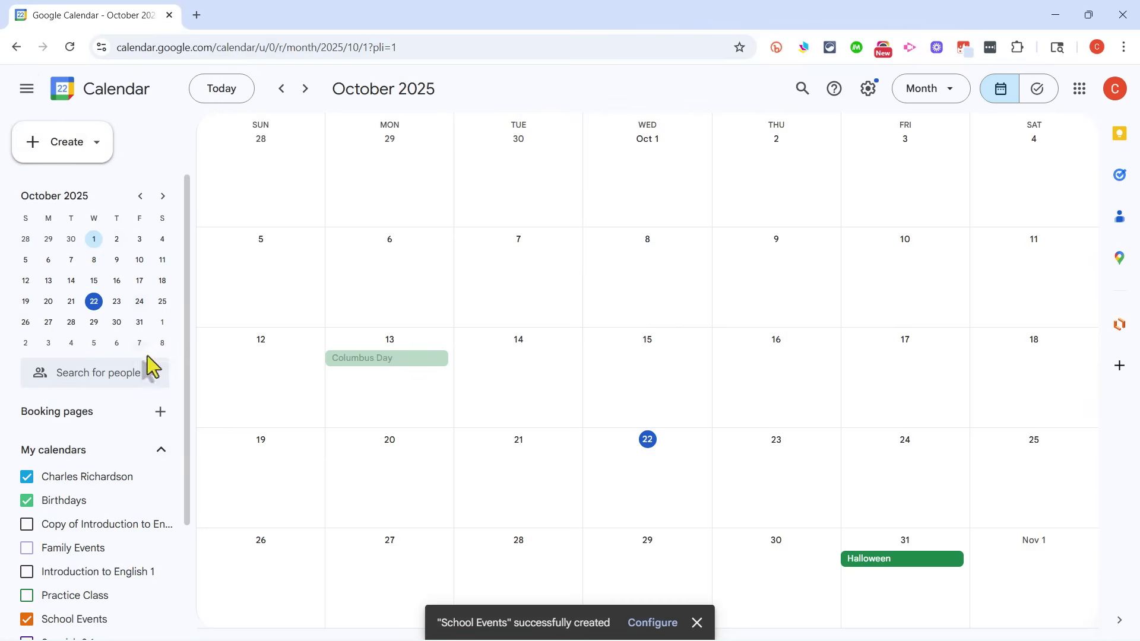
Hide the personal and Birthdays calendars, leaving School Events and US holidays visible
scroll(110, 446, "down", 3)
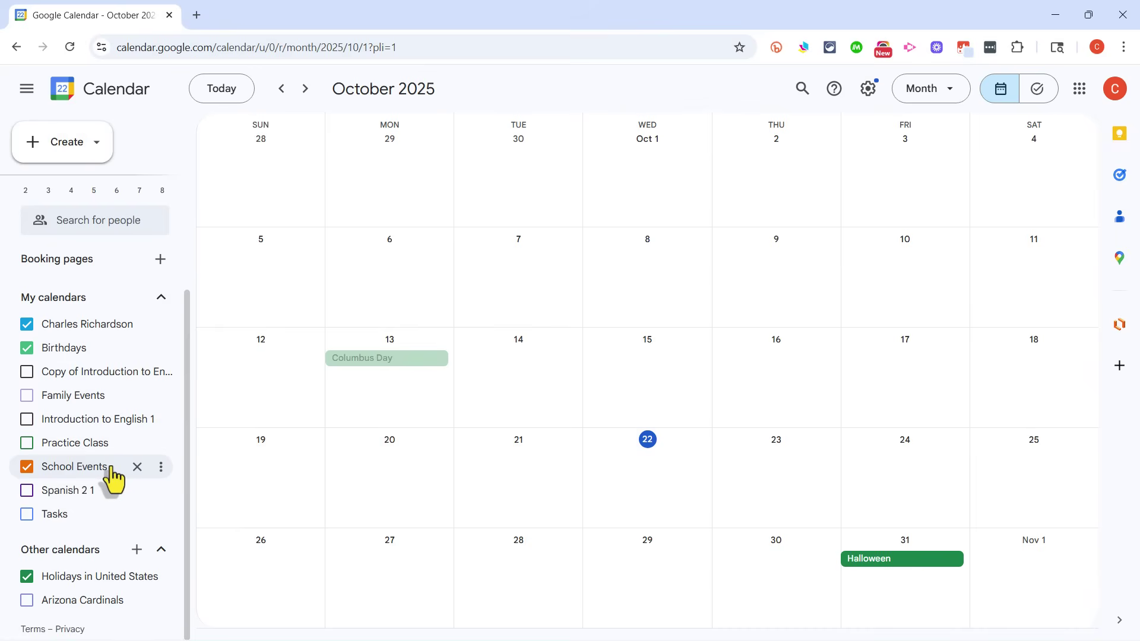
left_click(27, 349)
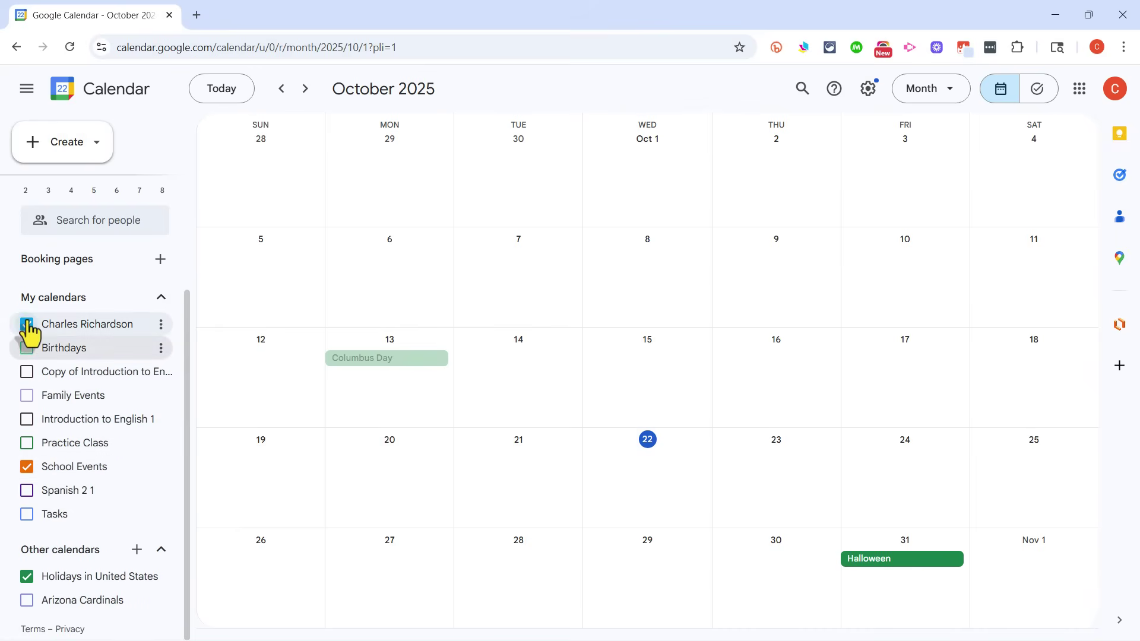
left_click(28, 325)
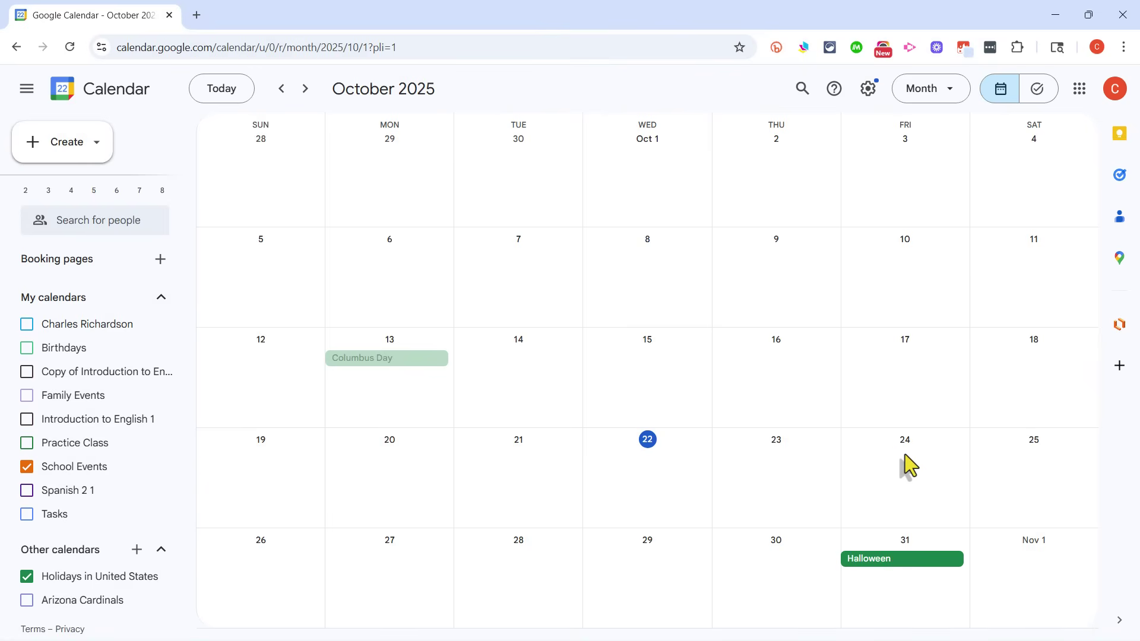
In November 2025, add an all-day 'Parent Teacher Conferences' event spanning November 6–7
left_click(305, 89)
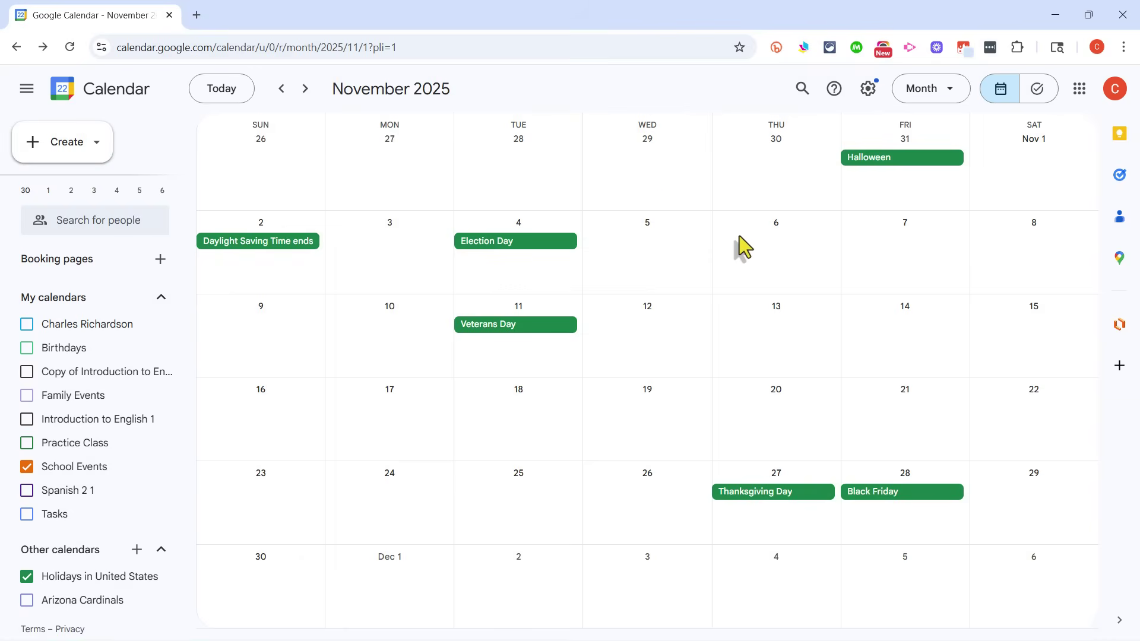
left_click_drag(744, 247, 919, 259)
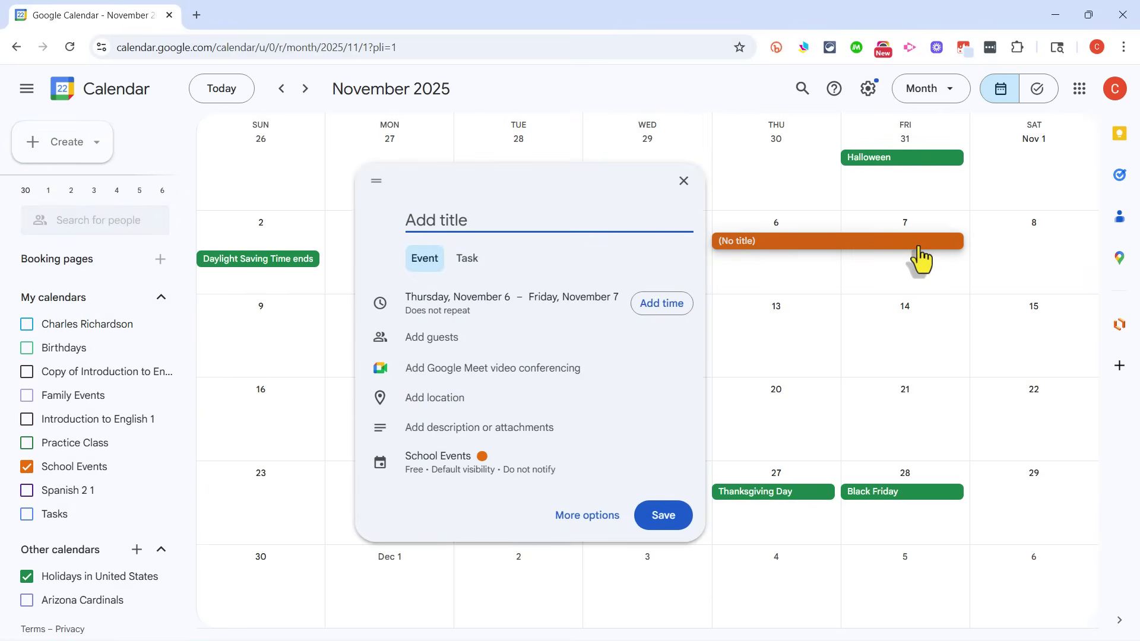
type("Parent Teacher Conferences")
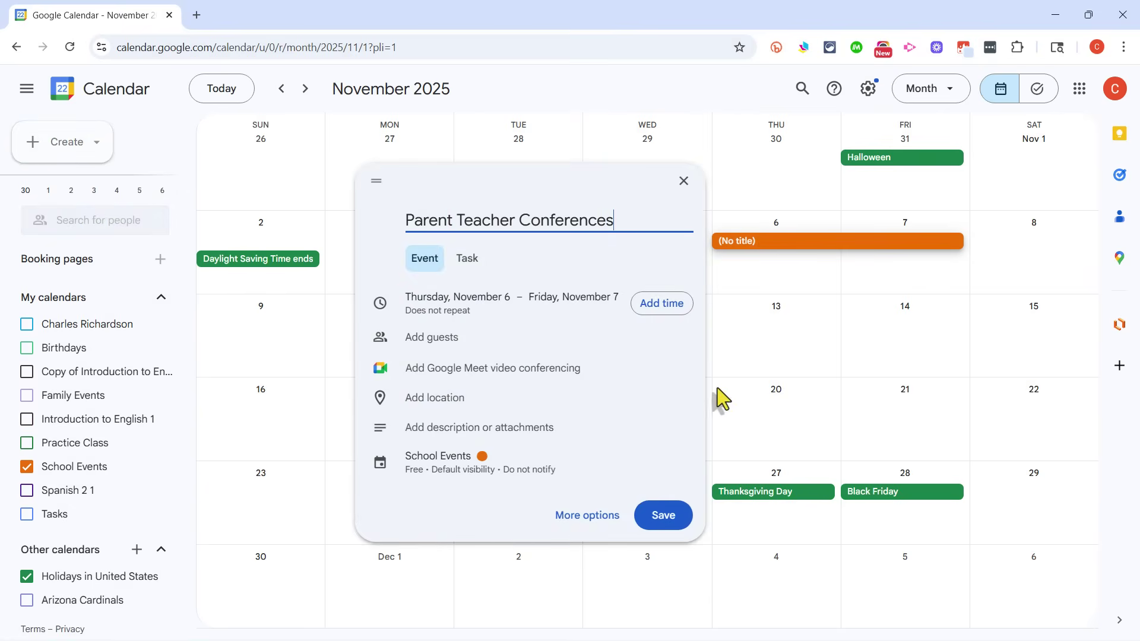
left_click(665, 518)
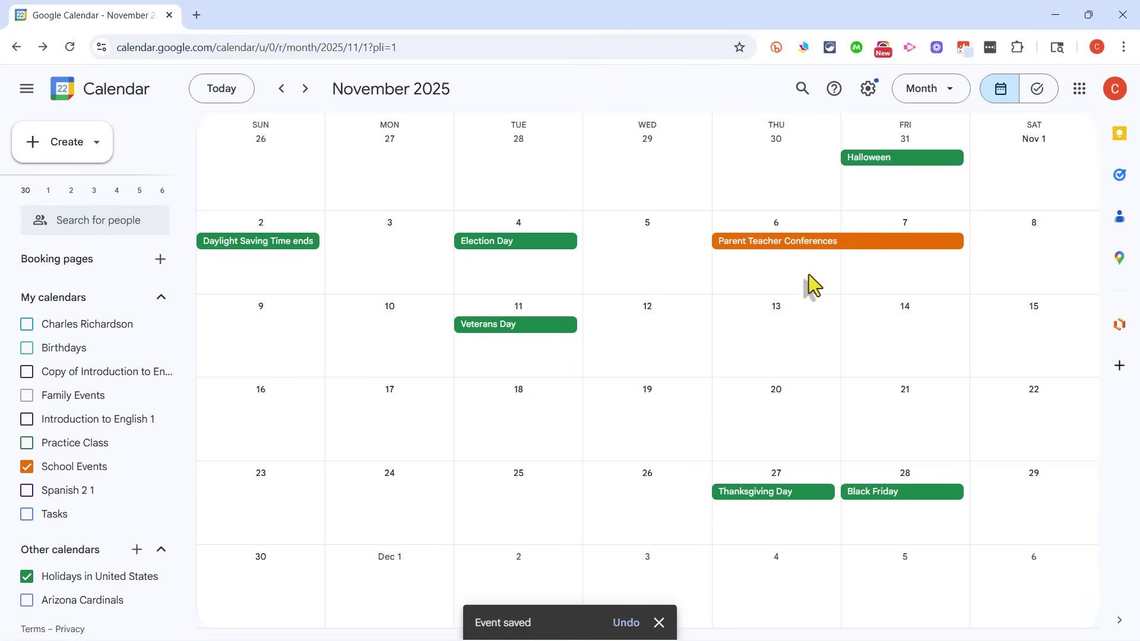
Draft a 5:00–6:00pm PTA Meeting on November 17, then discard the unsaved draft
left_click(395, 442)
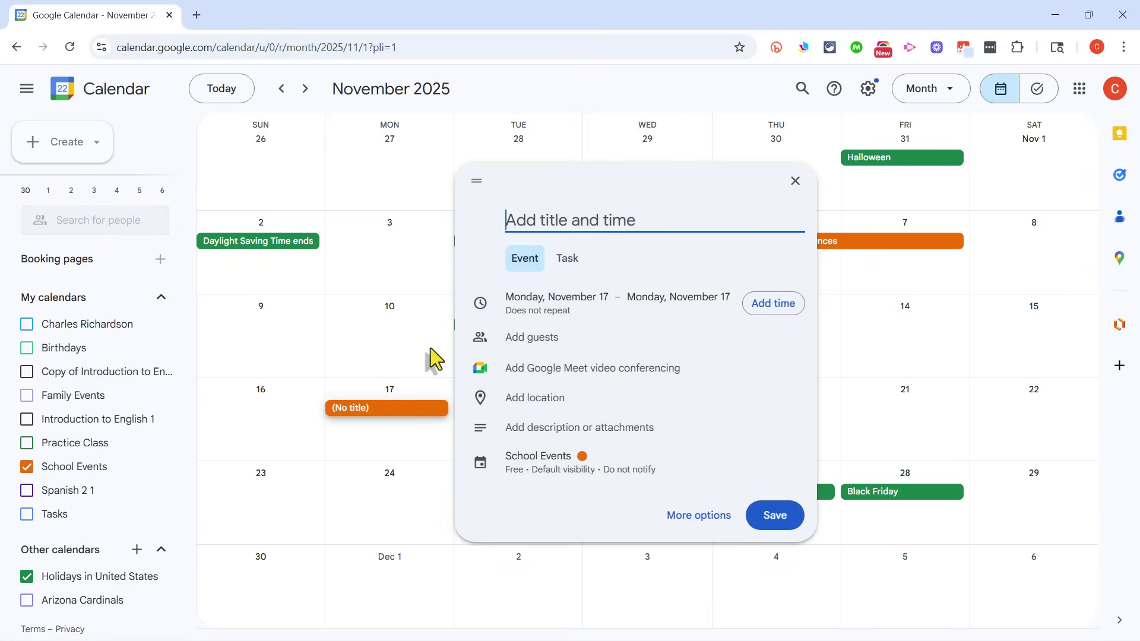
type("PTA Meeting")
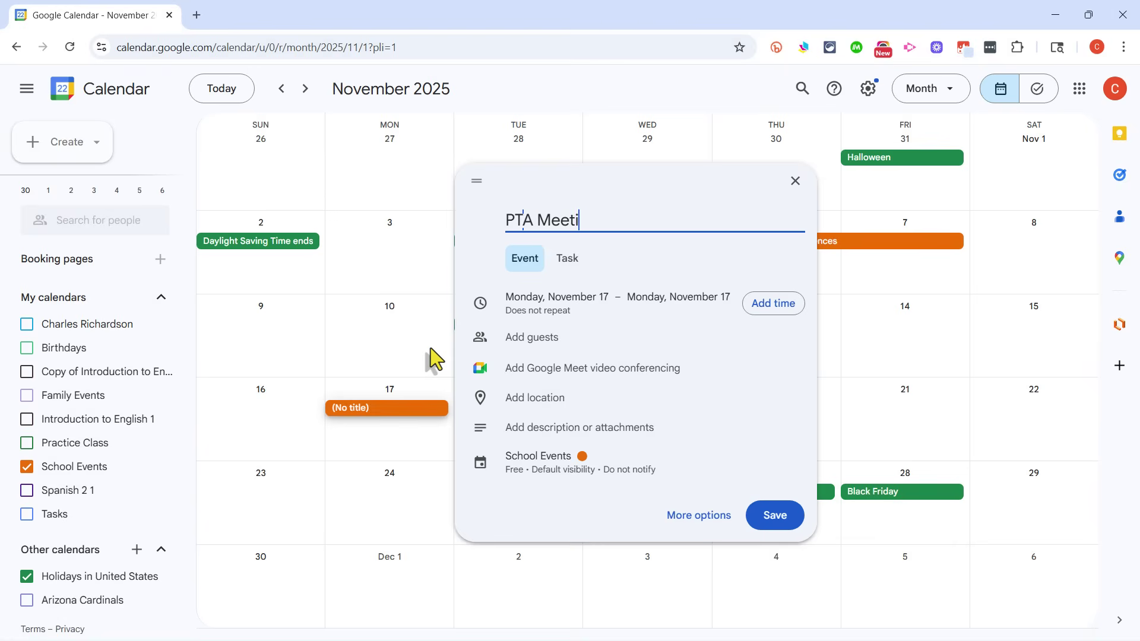
left_click(786, 306)
type("5")
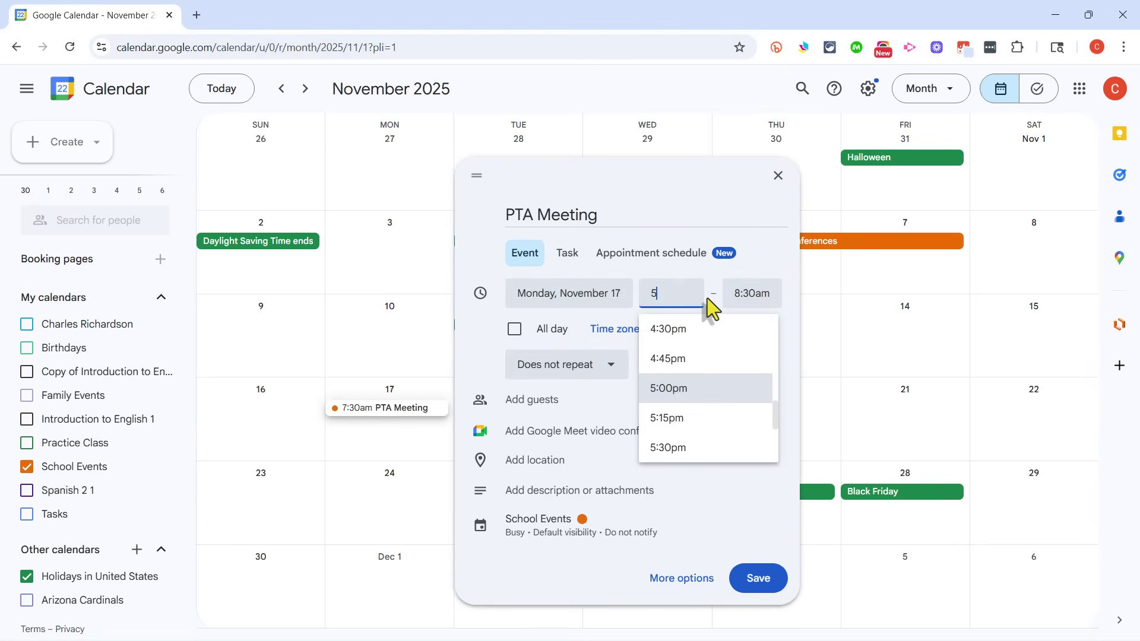
key("Return")
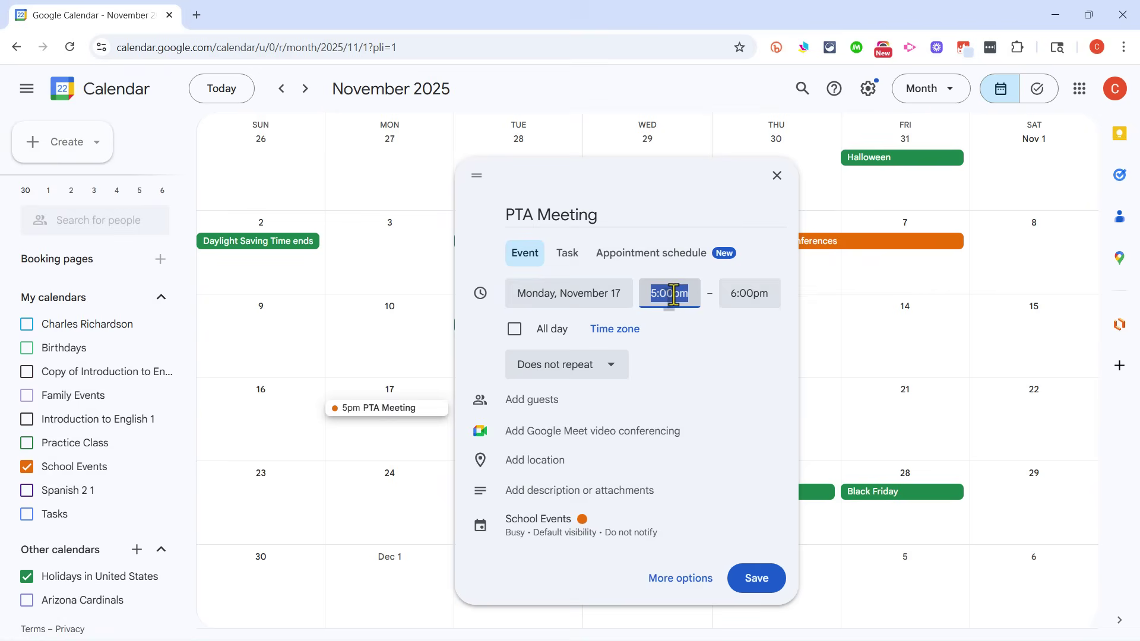
left_click(762, 310)
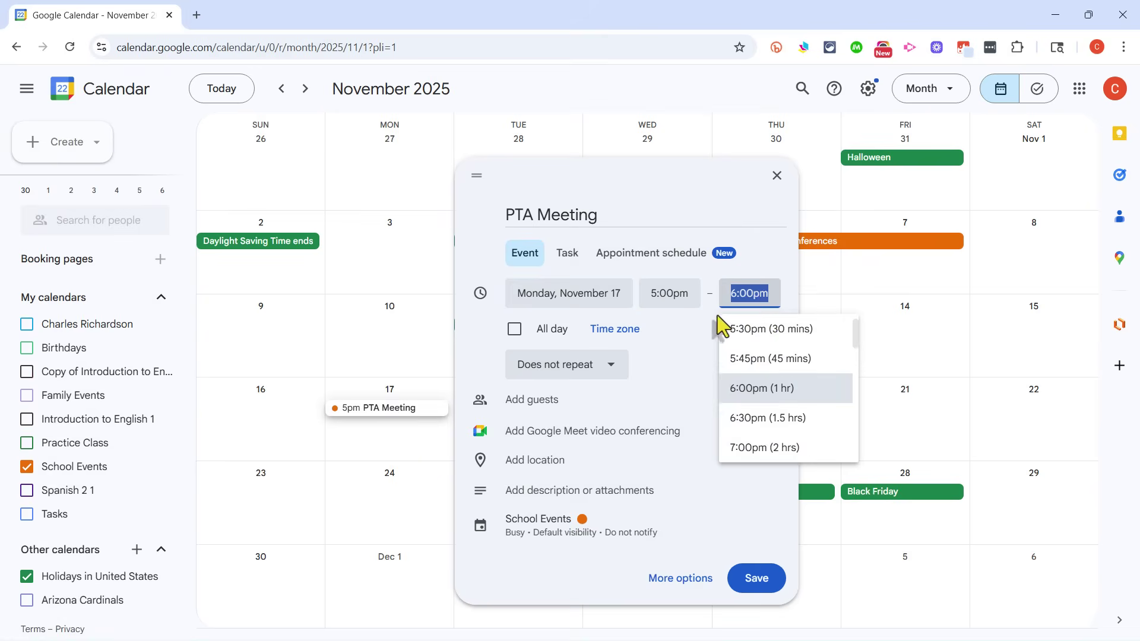
left_click(644, 237)
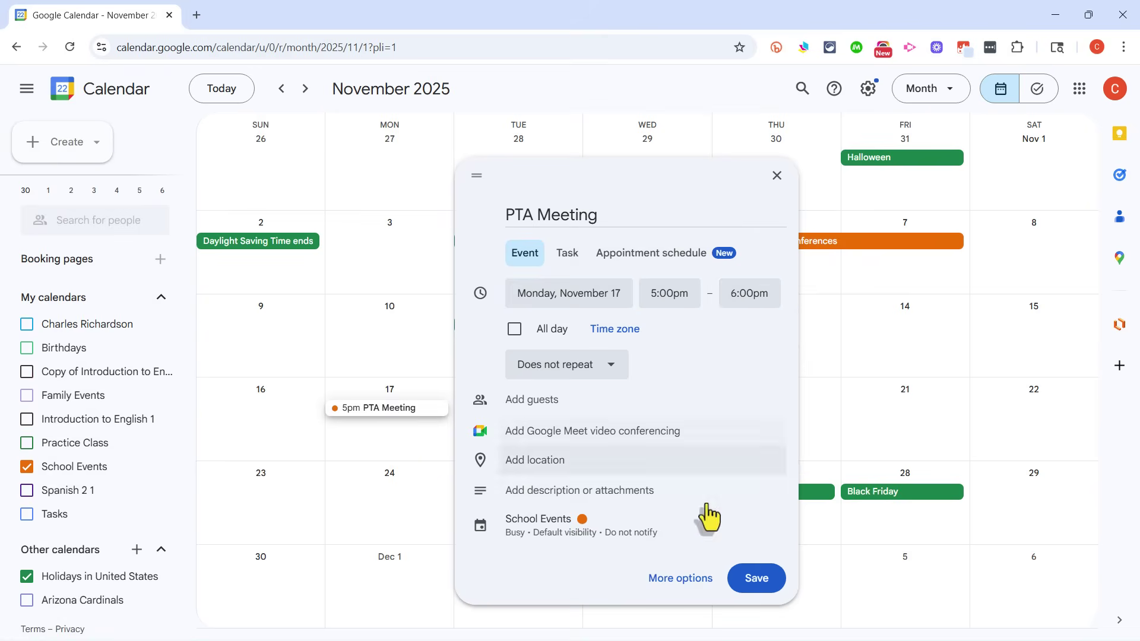
left_click(776, 177)
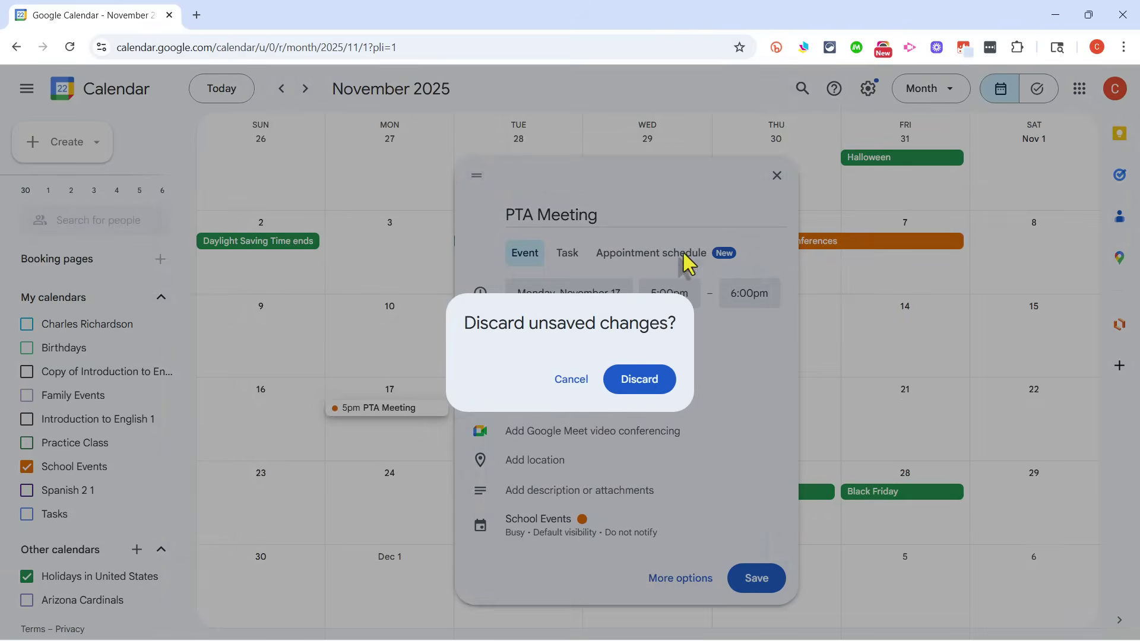
left_click(644, 383)
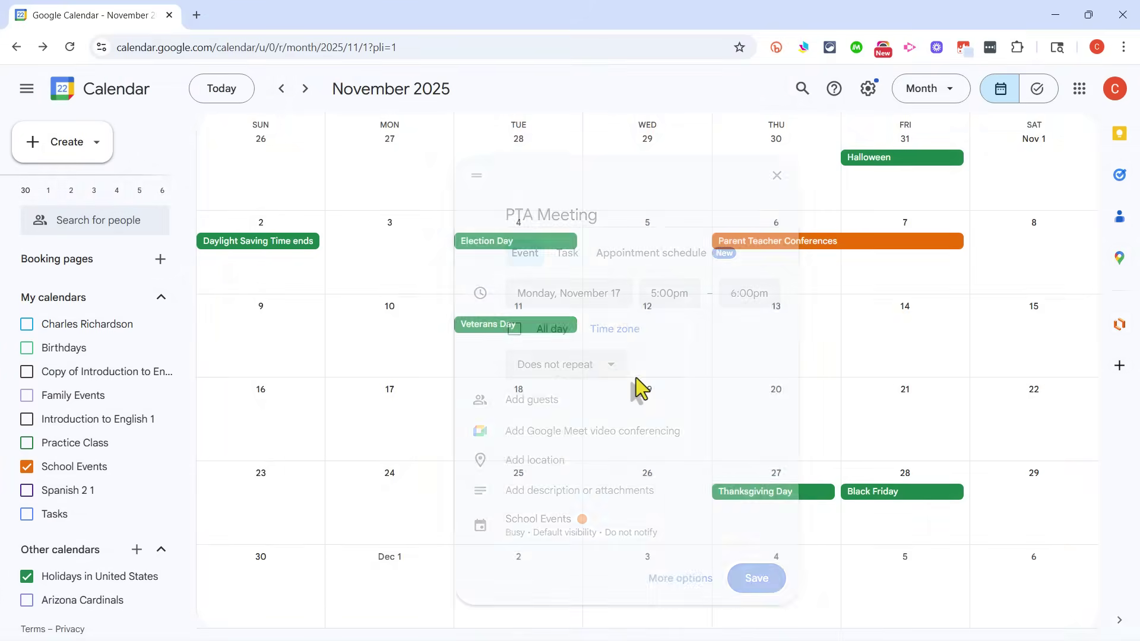
Quick-create the PTA Meeting on November 17 and open its details
left_click(396, 431)
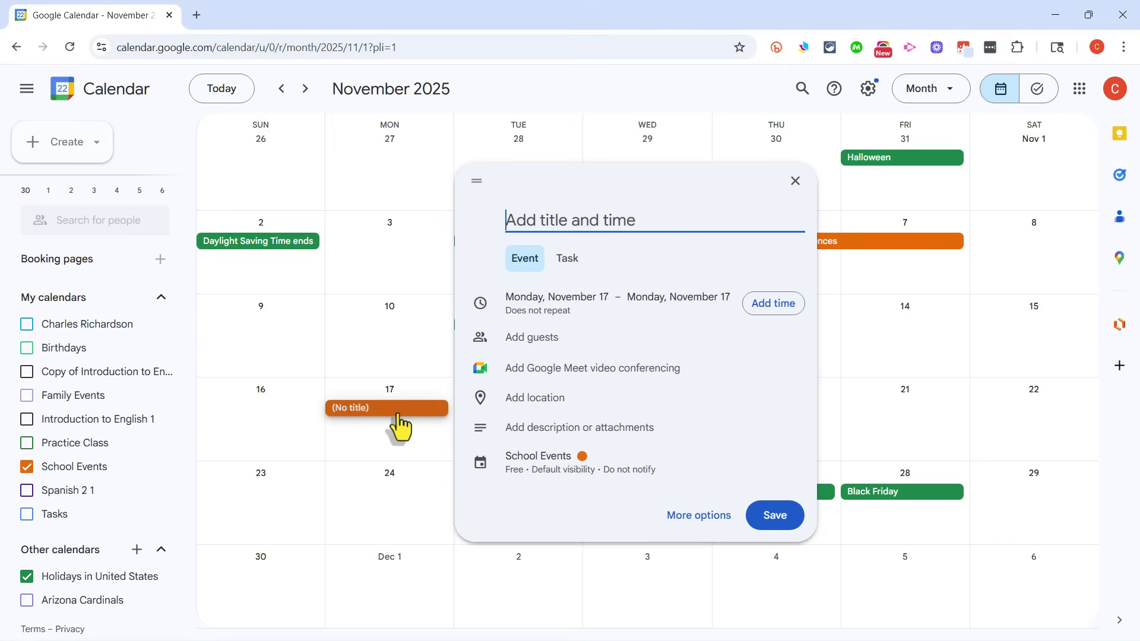
type("PTA Meeting 5pm")
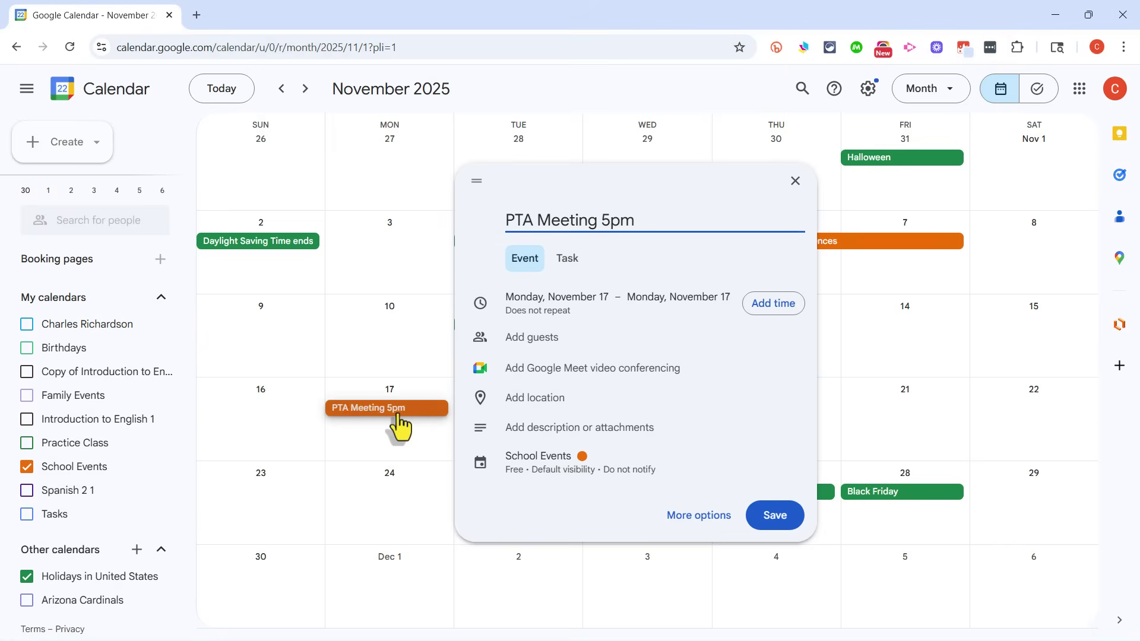
key("Return")
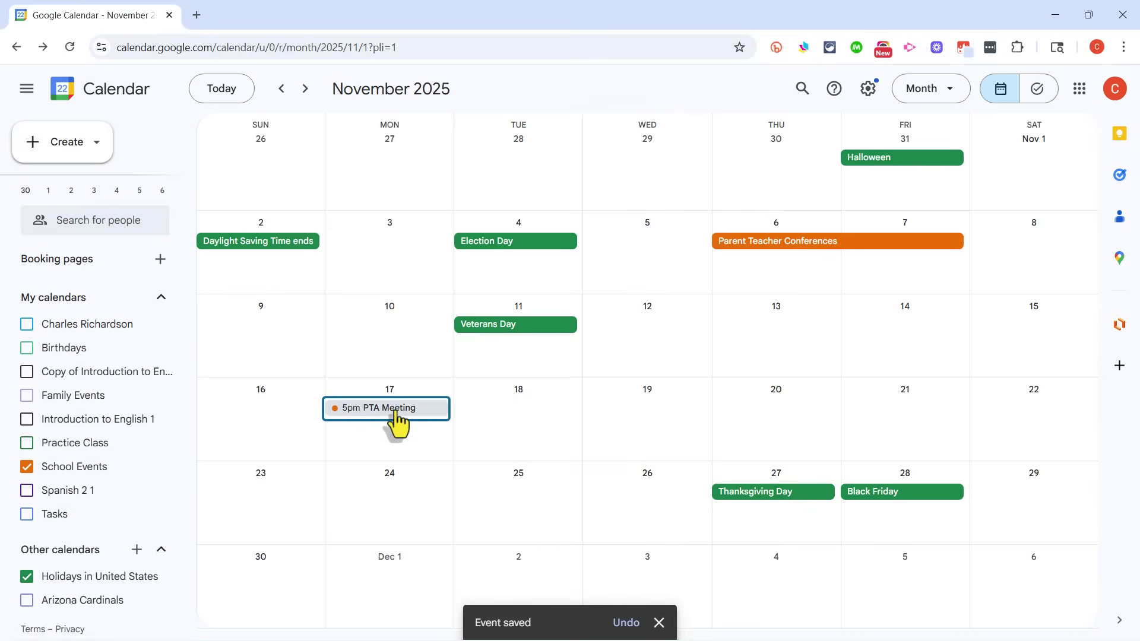
left_click(397, 415)
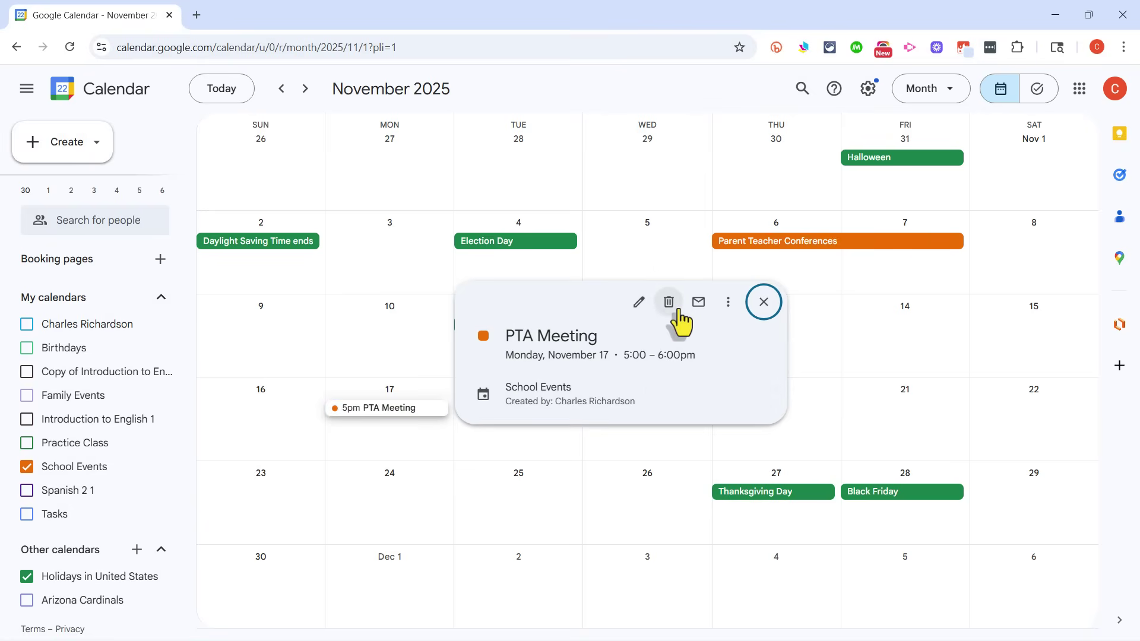
Change the PTA Meeting's end time to 7:00pm and save it
left_click(639, 303)
left_click(244, 147)
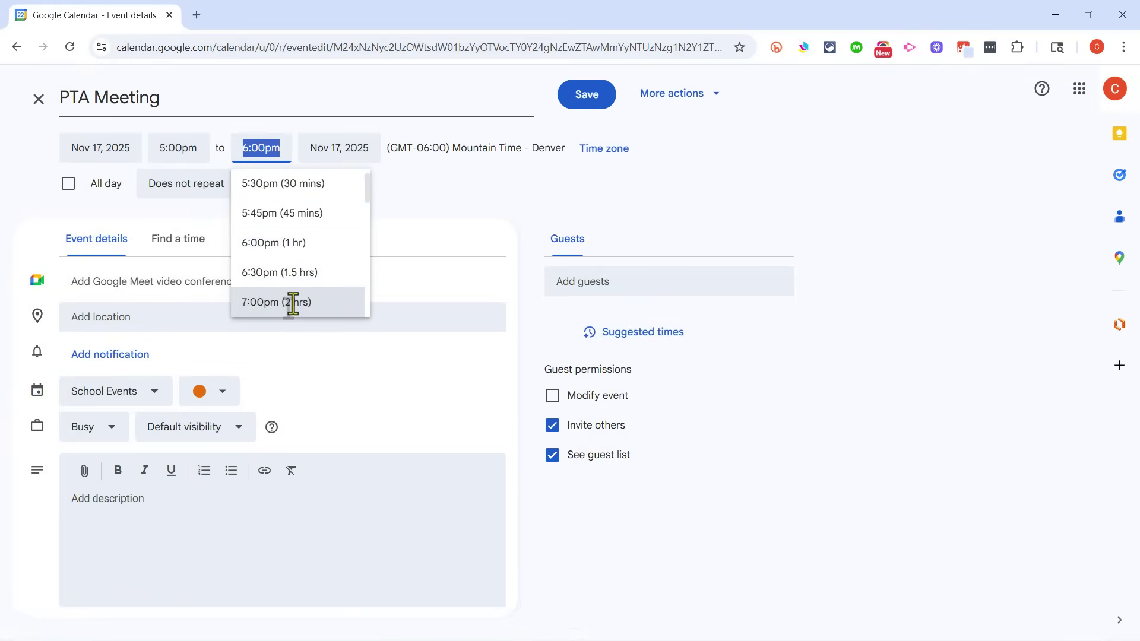
left_click(293, 304)
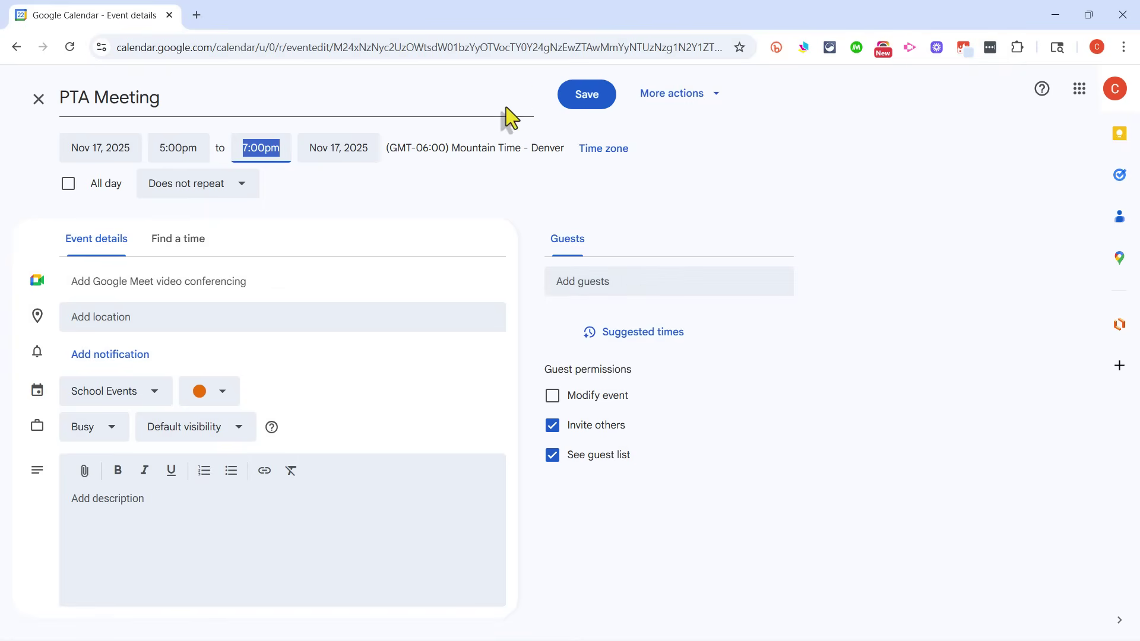
left_click(598, 97)
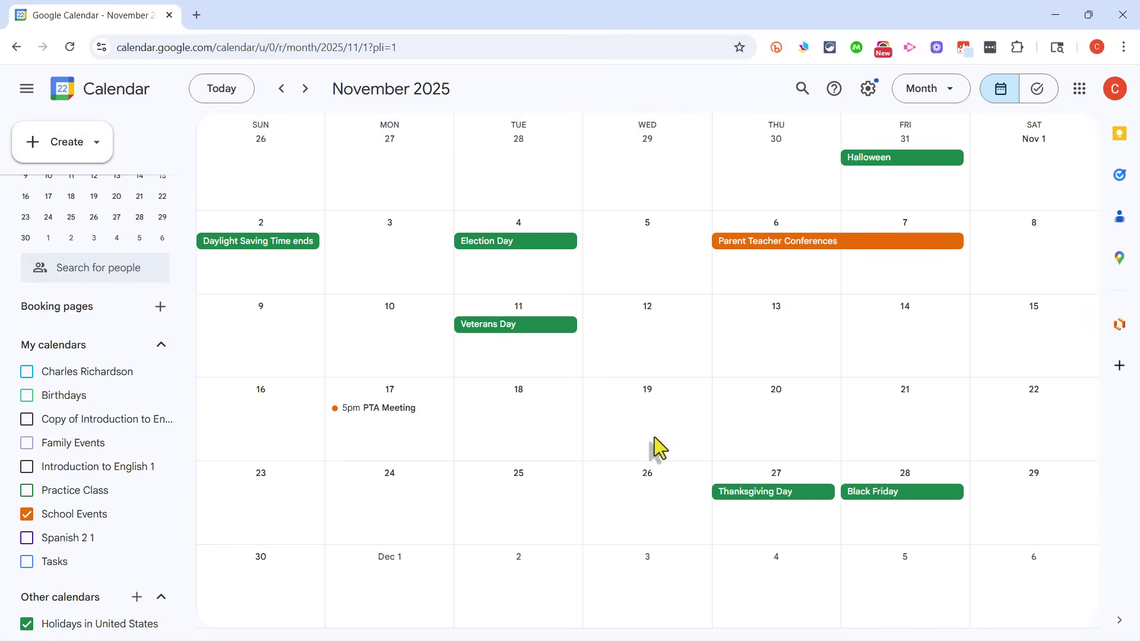
Add an 'Open Office Hours with the Principal' event on November 19
left_click(659, 448)
type("Open Office with the Principal")
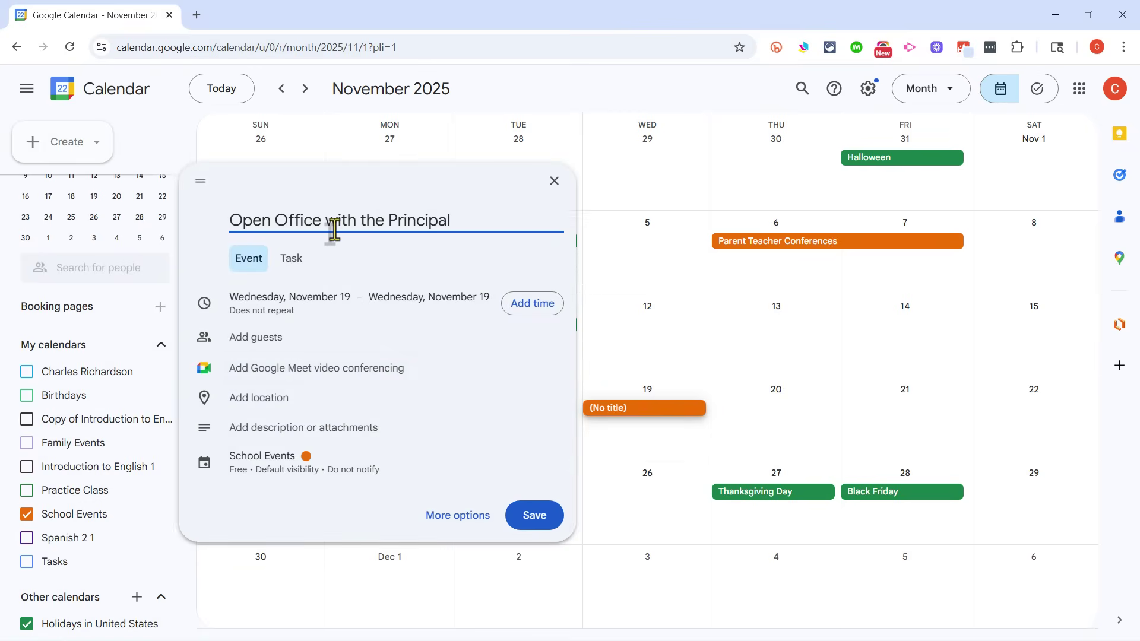
left_click(328, 229)
type("Hours")
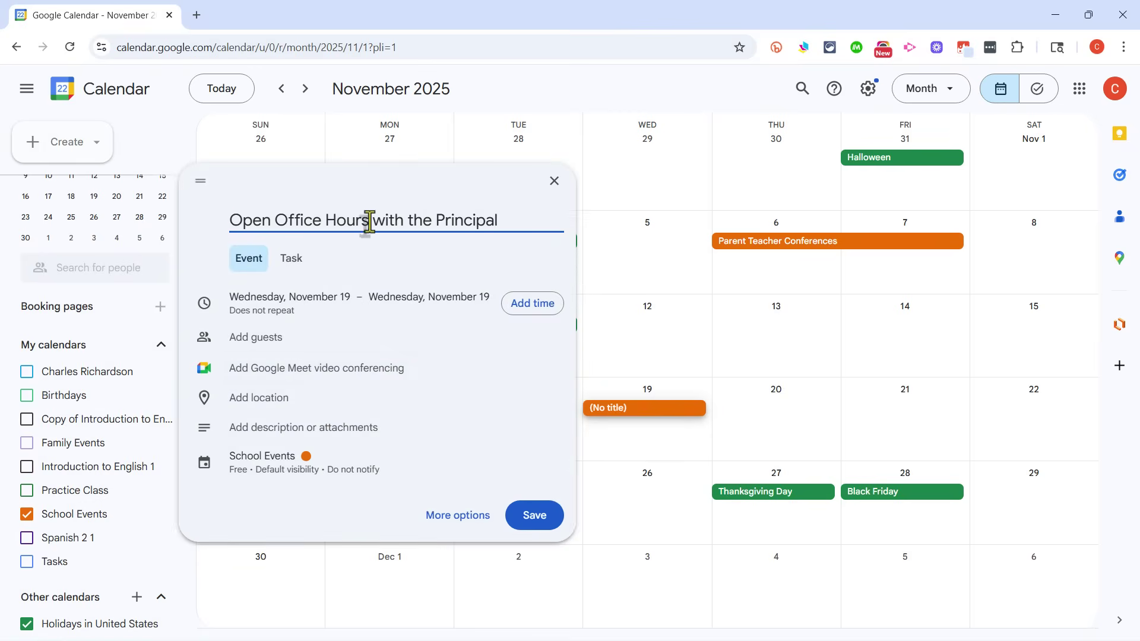
key("End")
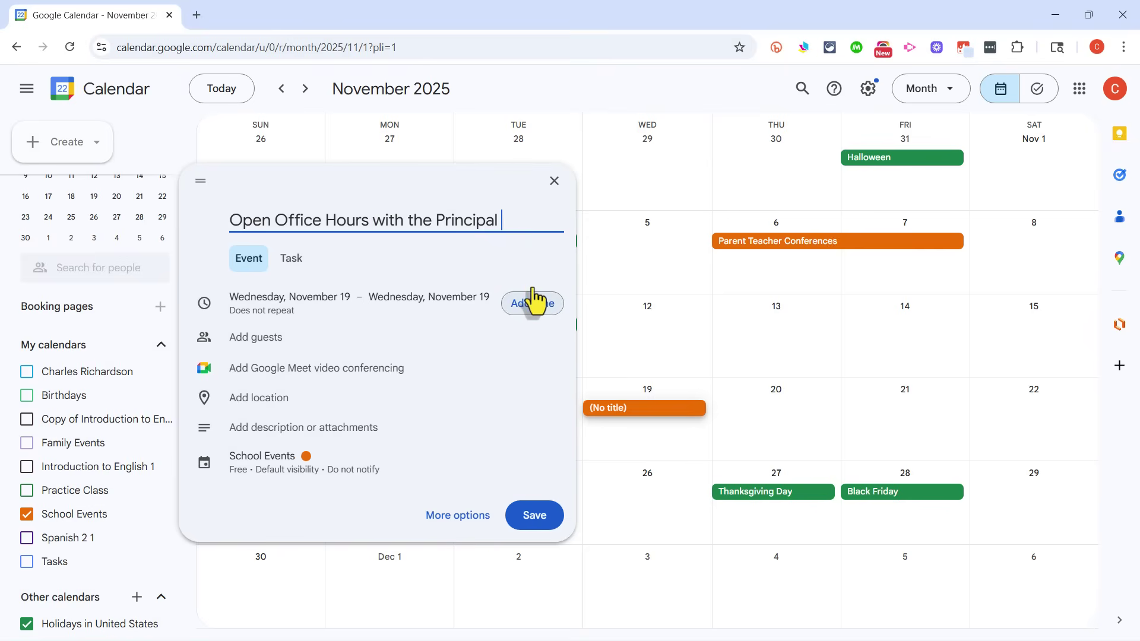
key("Return")
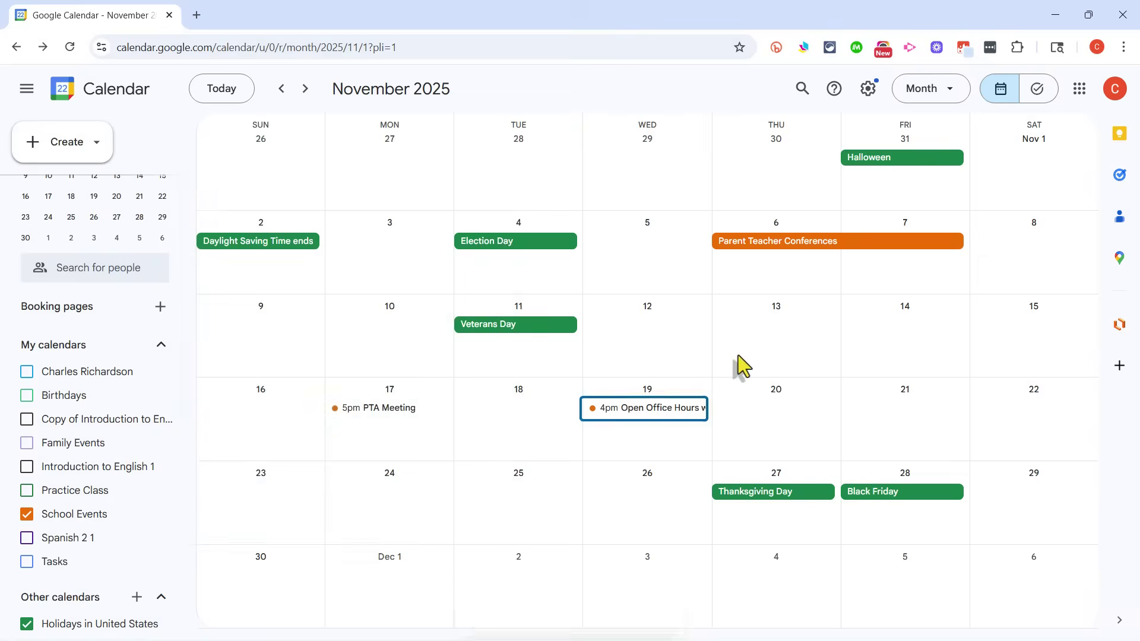
Make the office hours repeat monthly on the third Wednesday, checking December and January
left_click(683, 410)
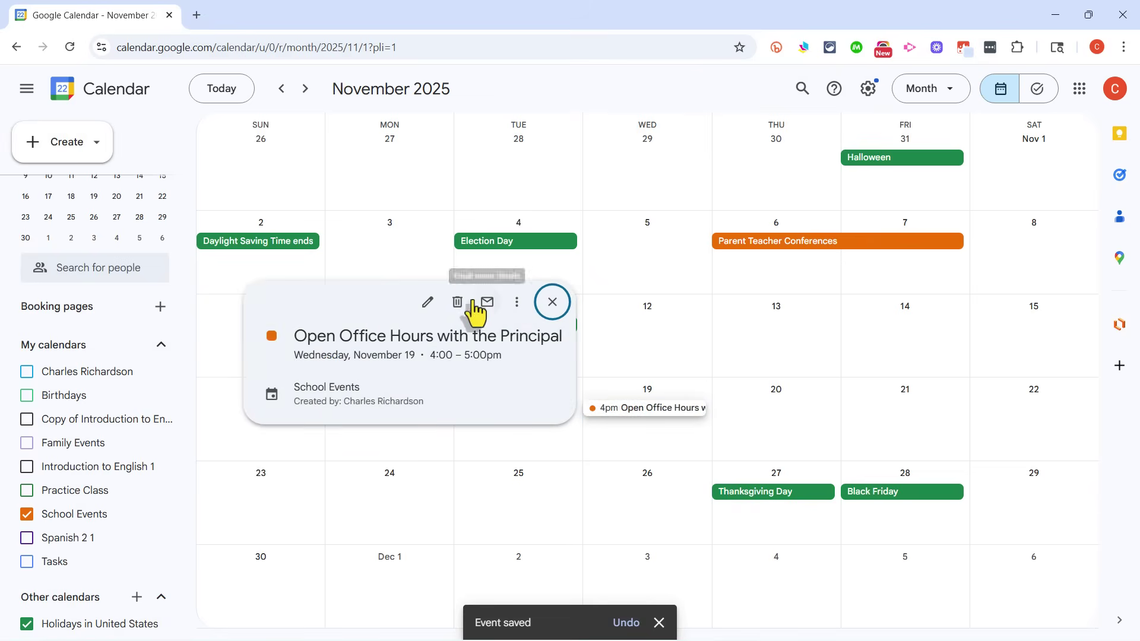
left_click(433, 303)
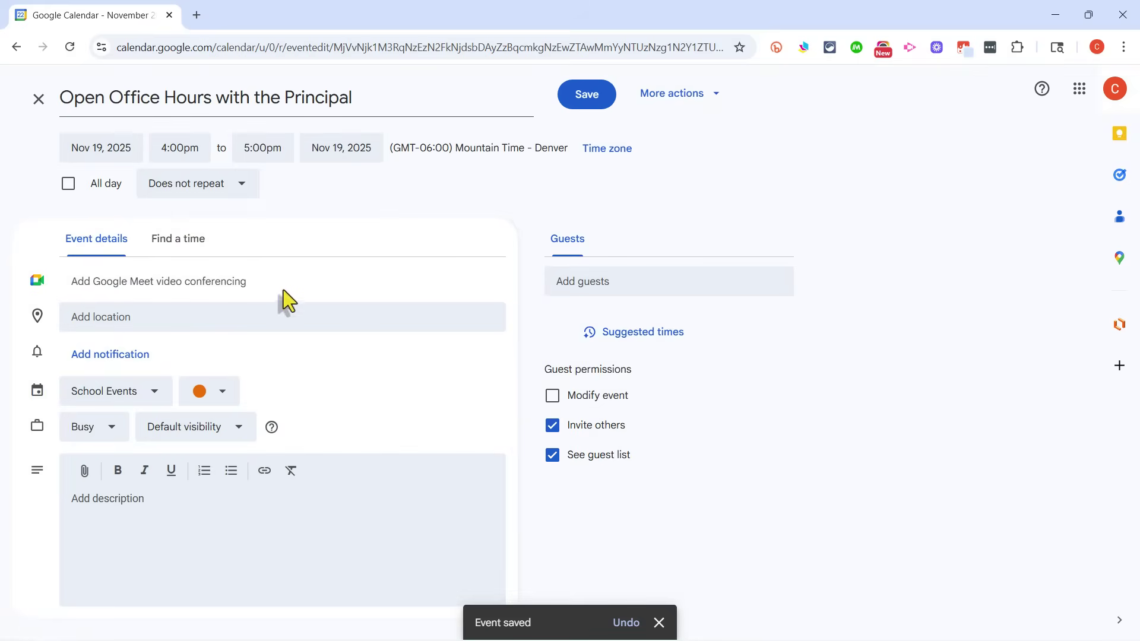
left_click(218, 191)
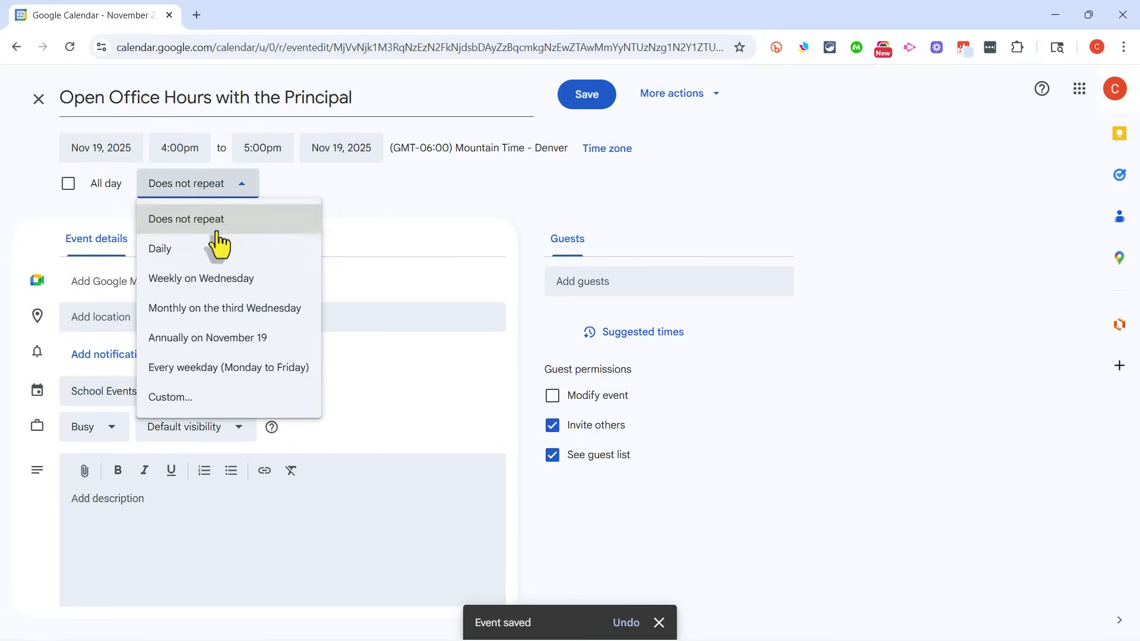
left_click(211, 315)
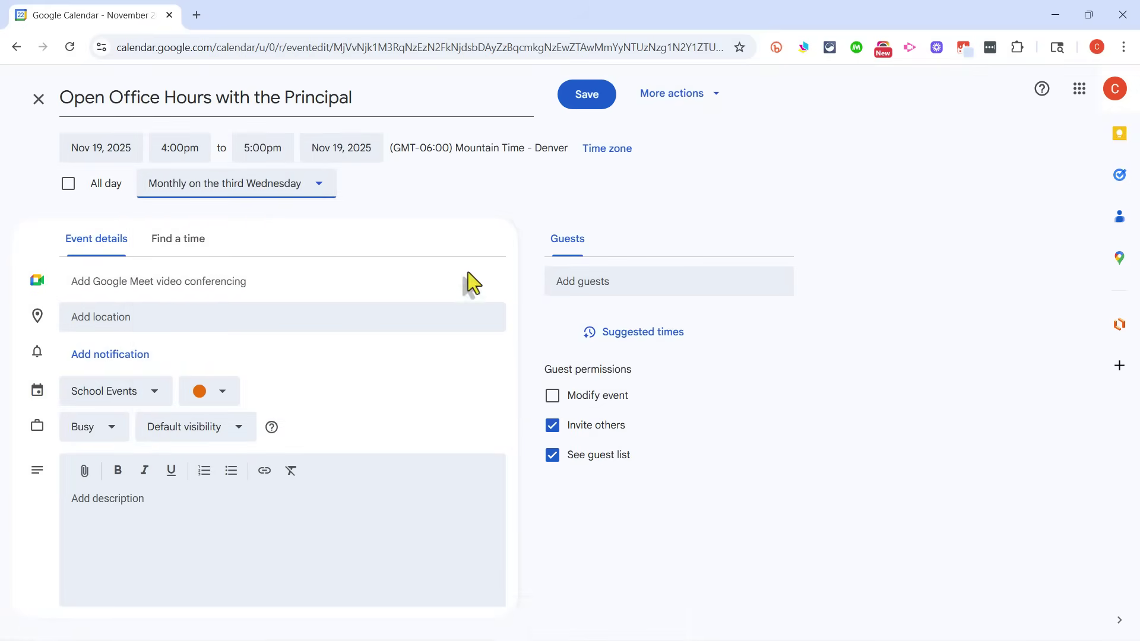
left_click(587, 95)
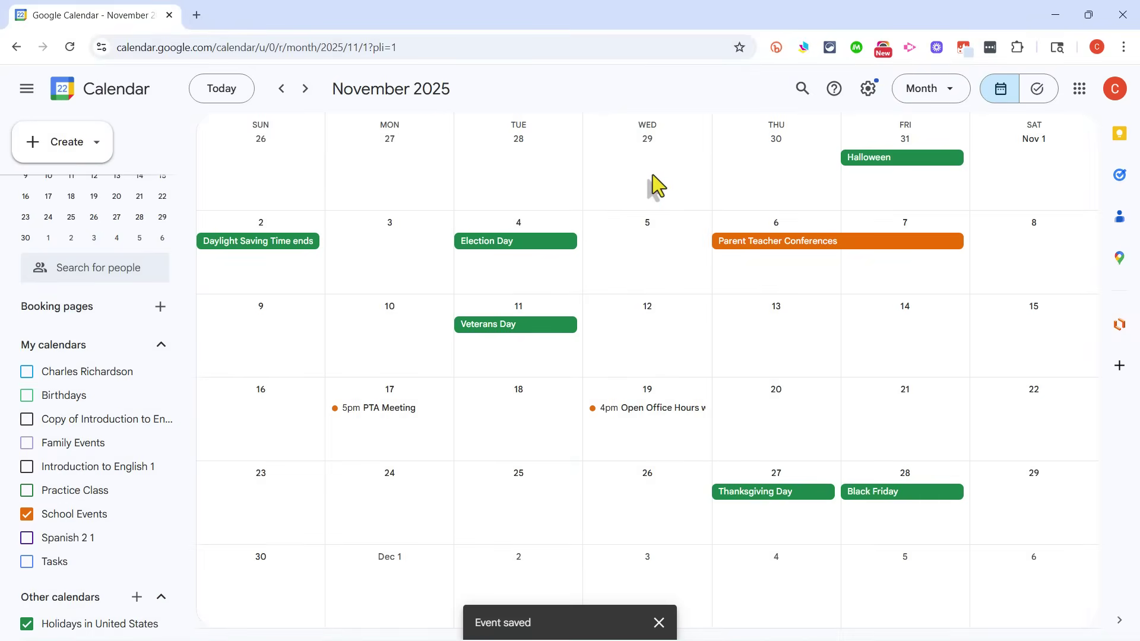
left_click(306, 91)
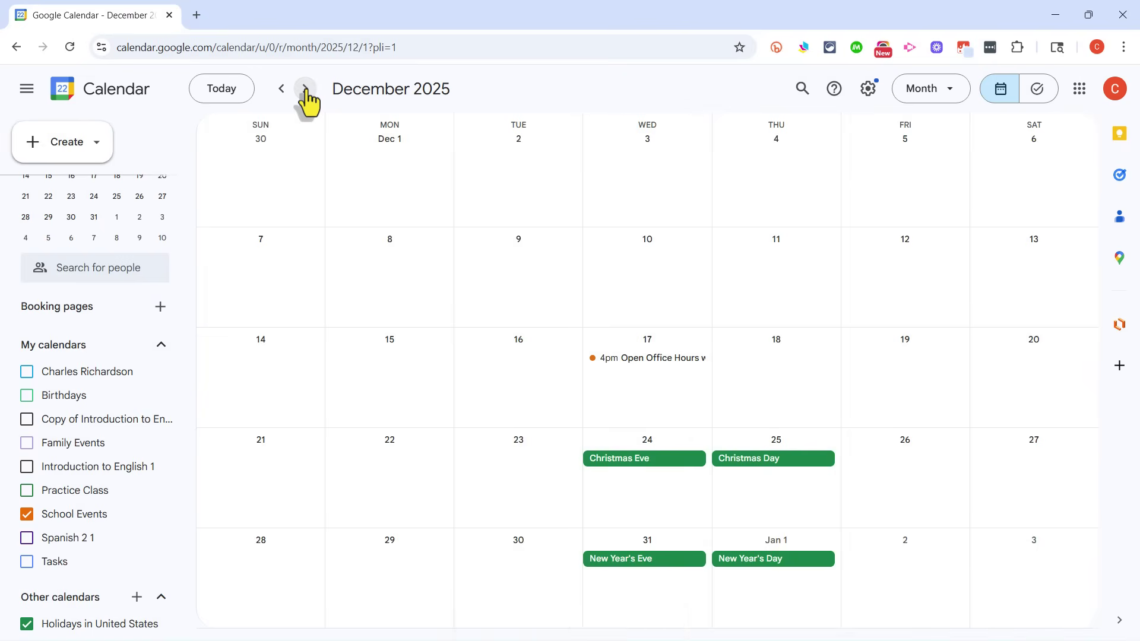
left_click(305, 89)
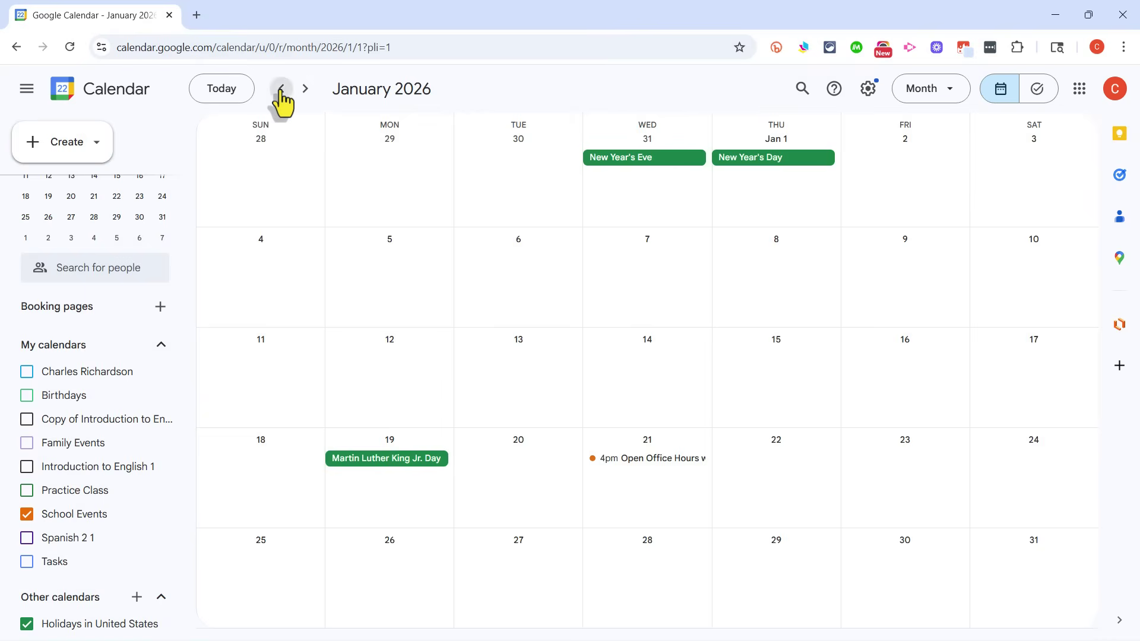
left_click(281, 89)
left_click(282, 89)
left_click(281, 89)
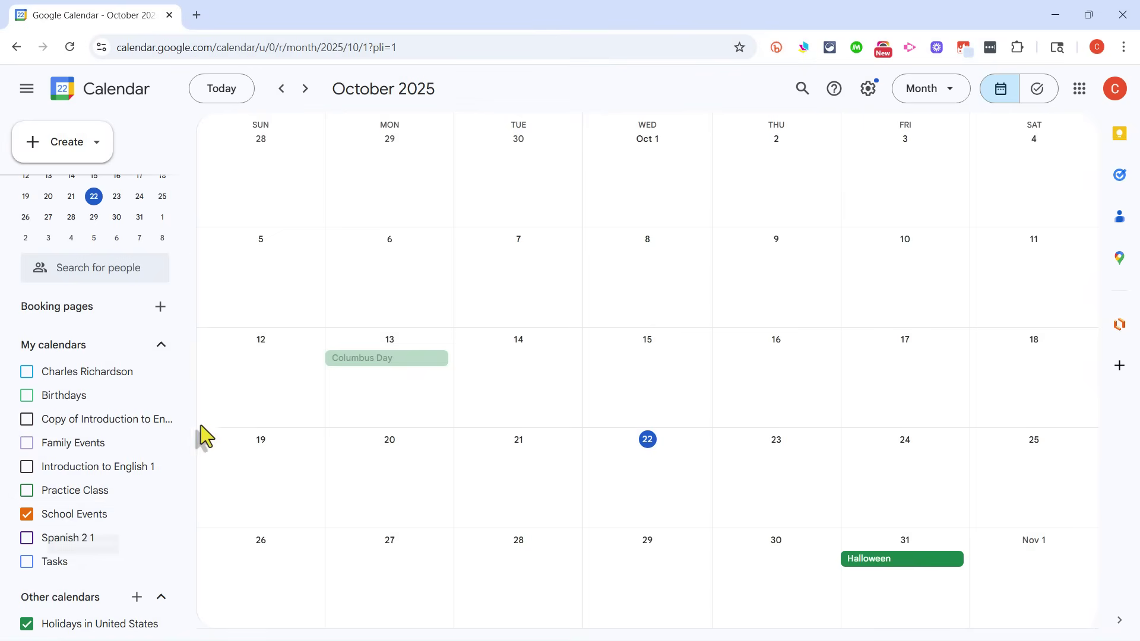
scroll(908, 407, "down", 2)
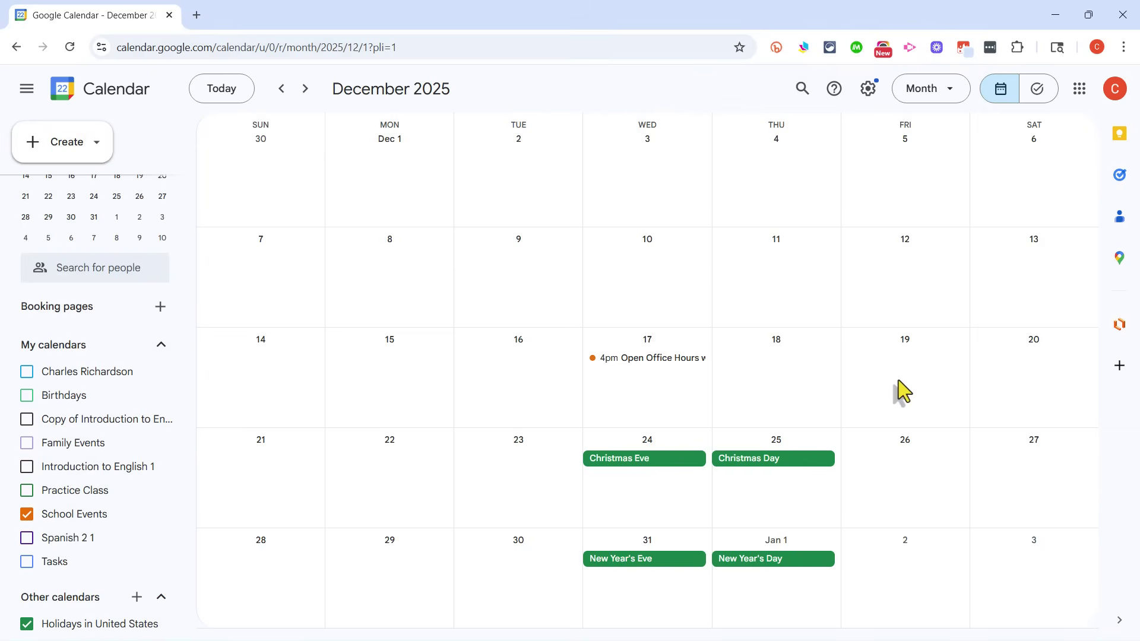
Add a 'Carnival' event on Friday, December 19, keeping it in the School Events calendar
left_click(906, 377)
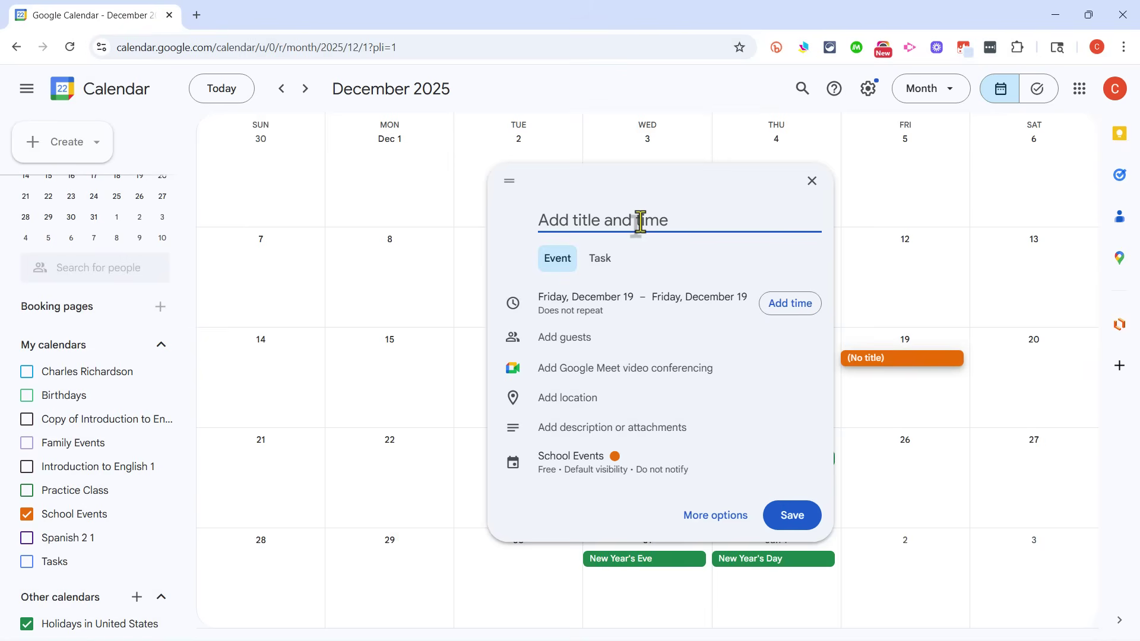
type("Carnival")
left_click(623, 462)
left_click(621, 423)
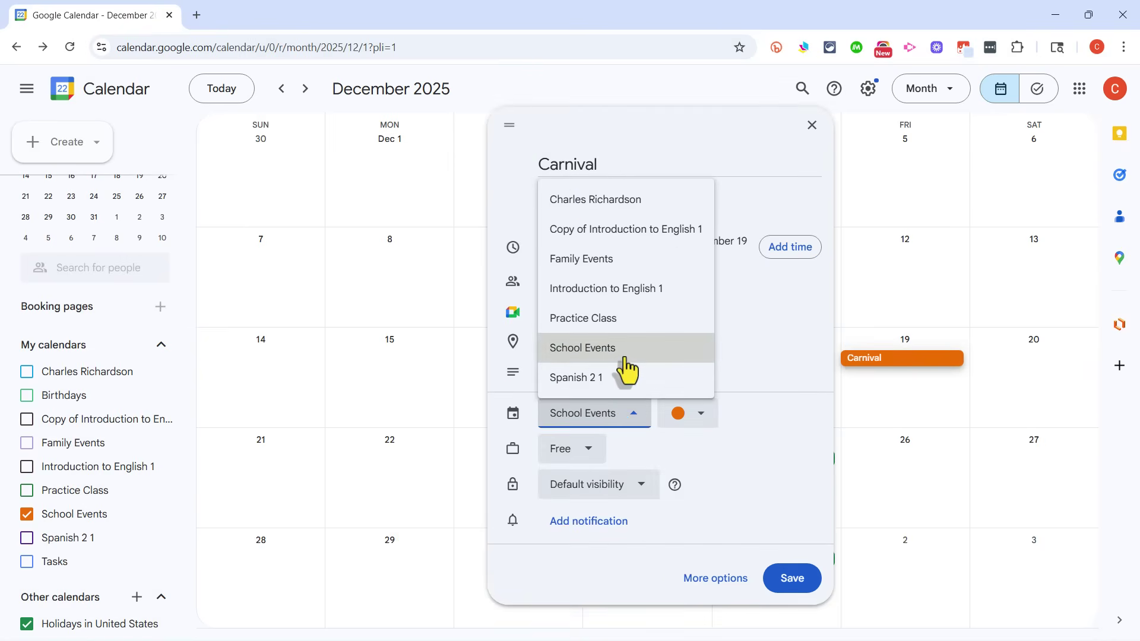
left_click(625, 357)
left_click(634, 414)
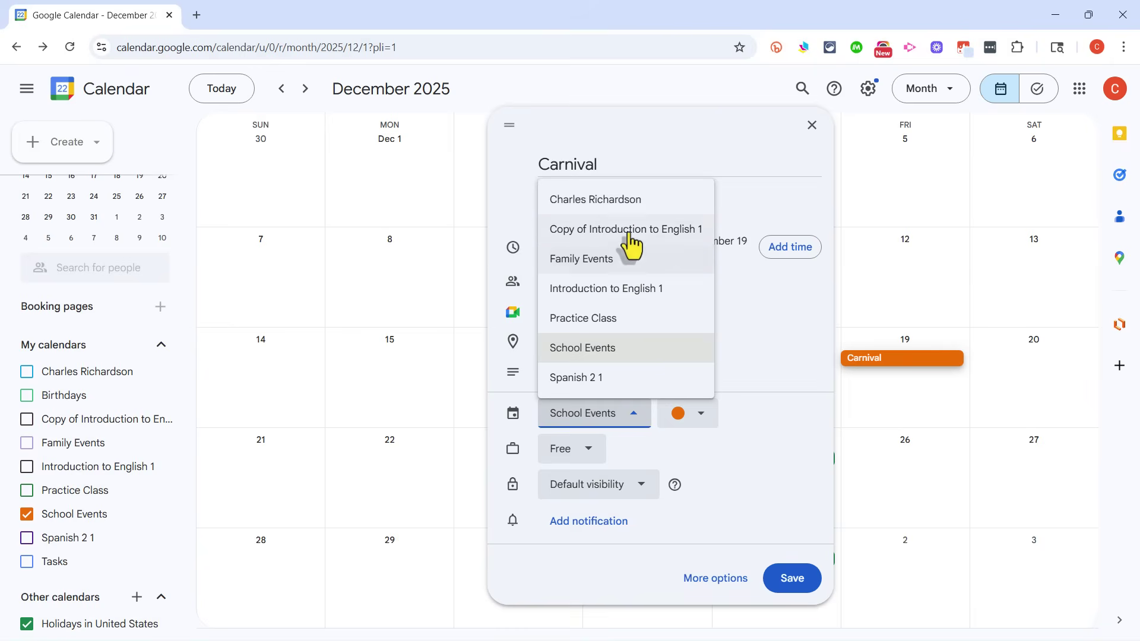
left_click(678, 350)
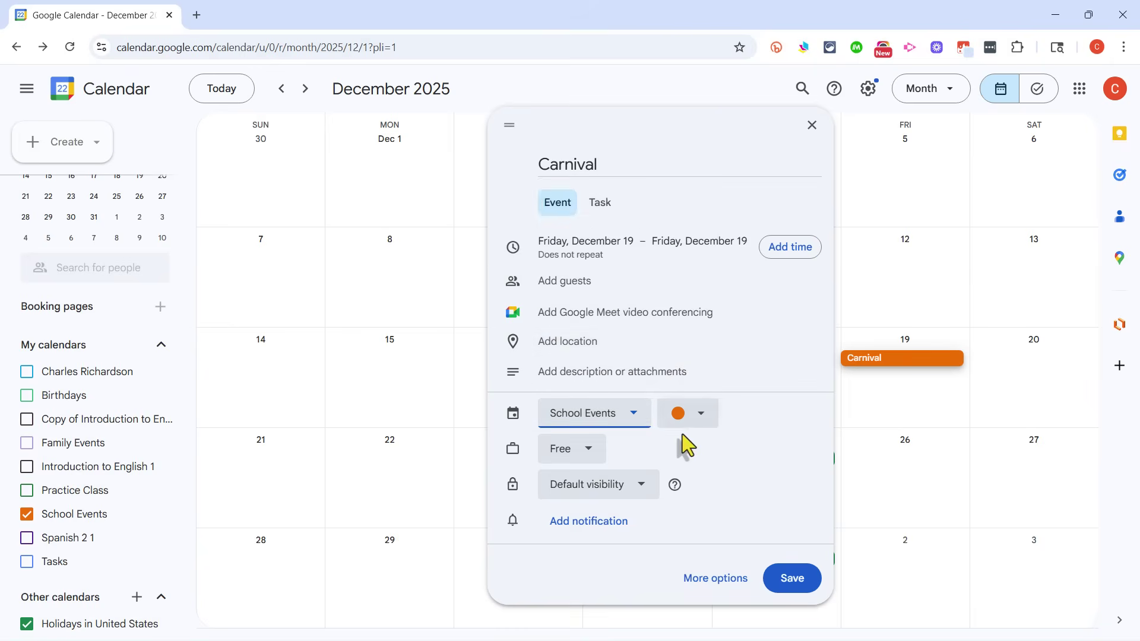
left_click(787, 583)
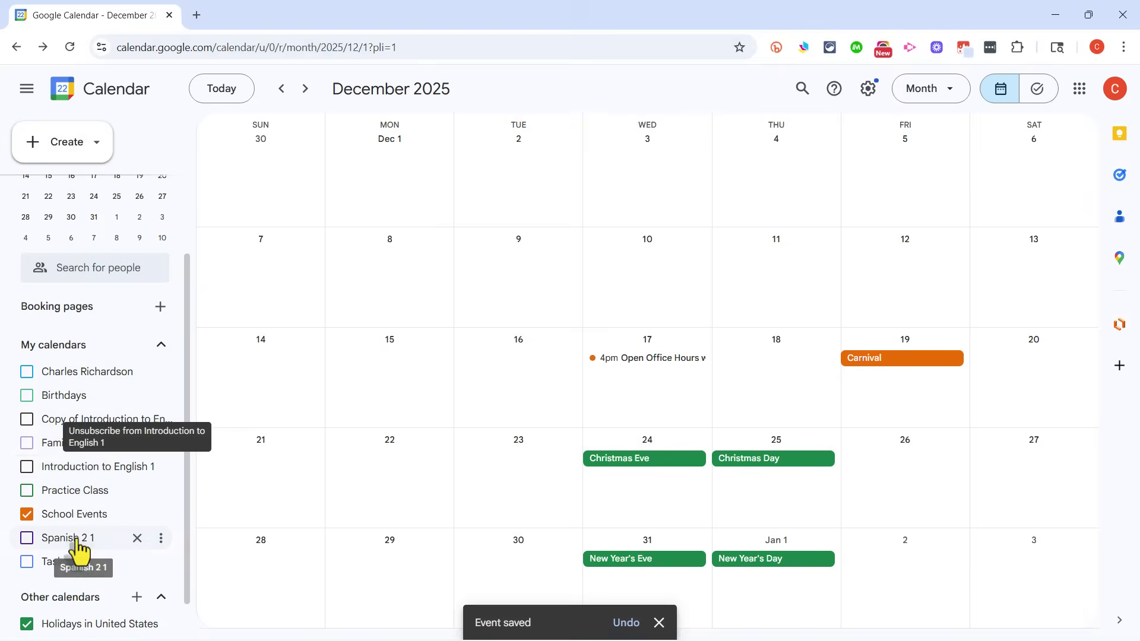
scroll(80, 549, "down", 1)
scroll(82, 541, "up", 1)
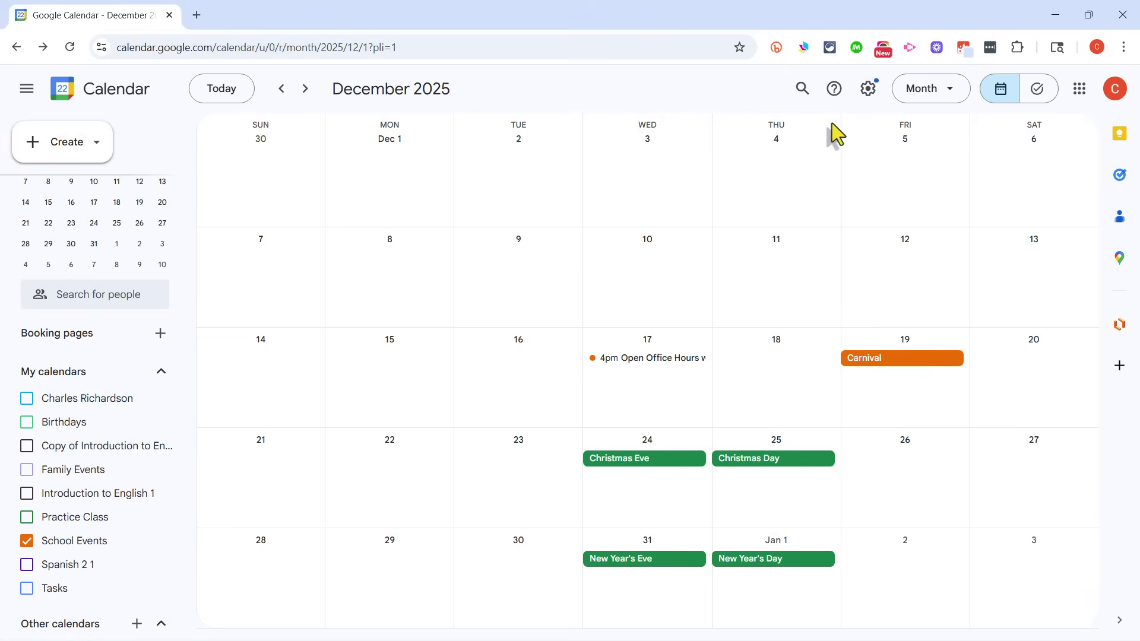
Open print preview and set the range from Oct 1, 2025 to Jun 30, 2026
left_click(868, 89)
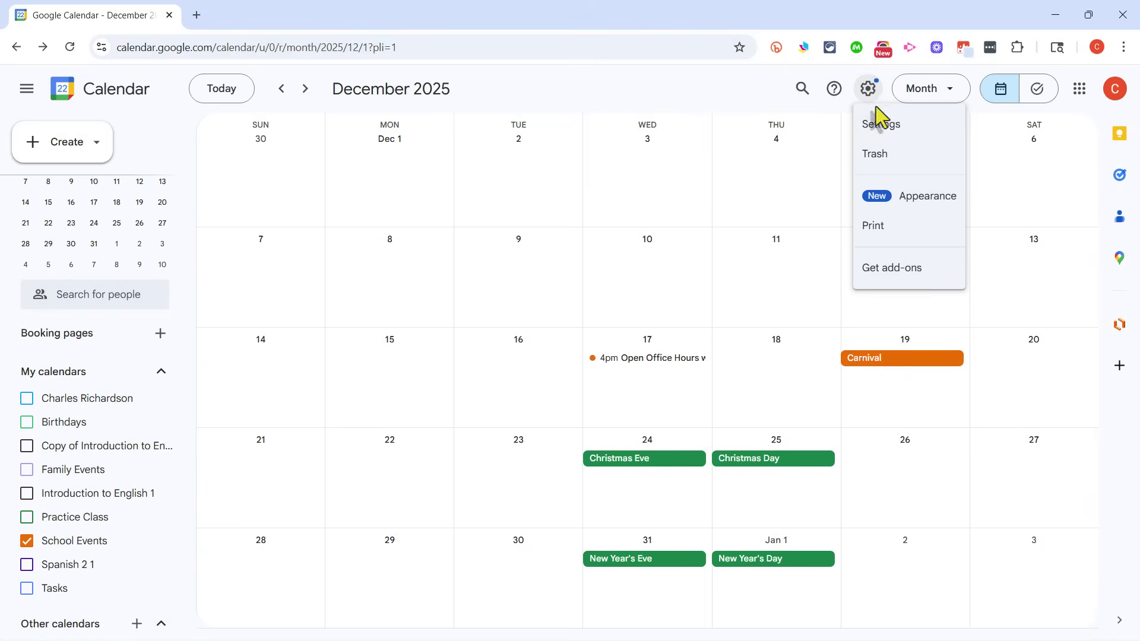
left_click(891, 235)
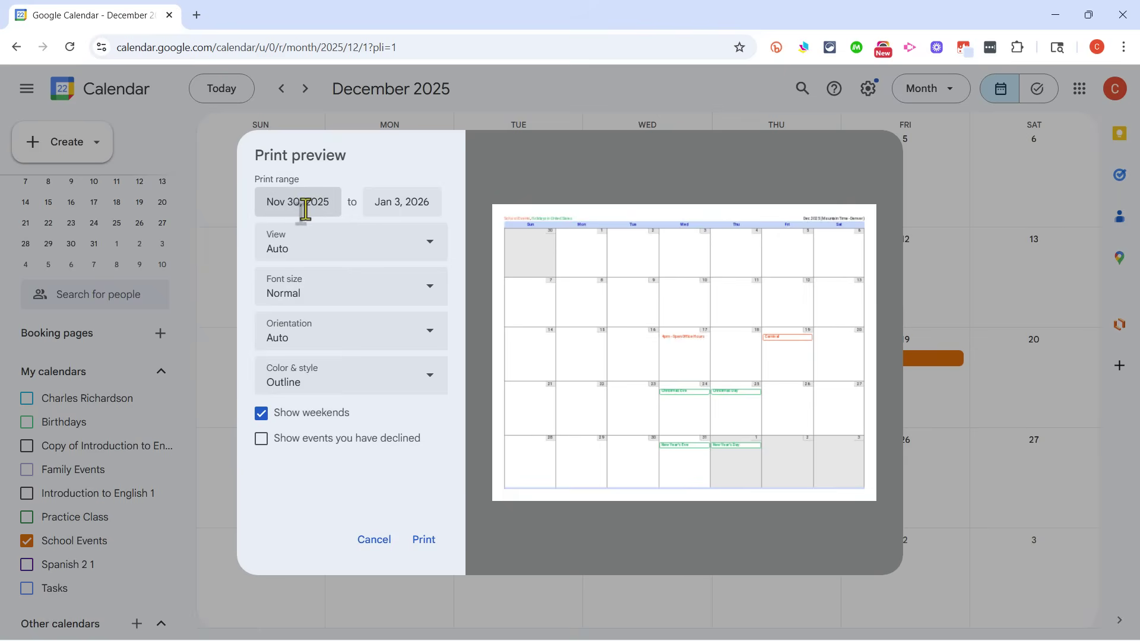
left_click(285, 208)
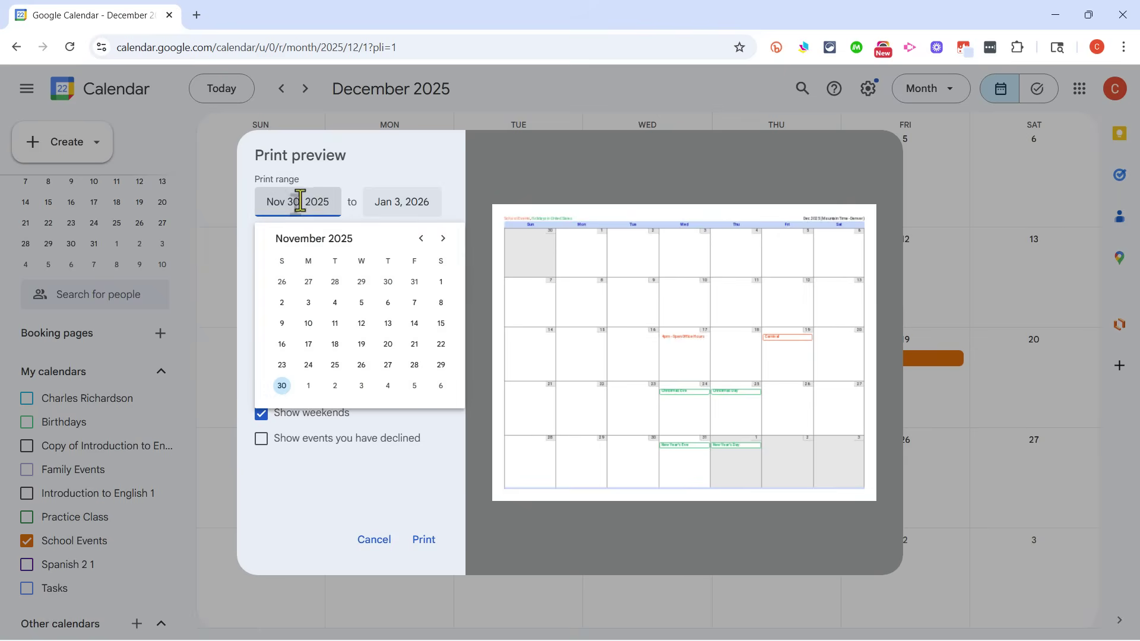
left_click(423, 239)
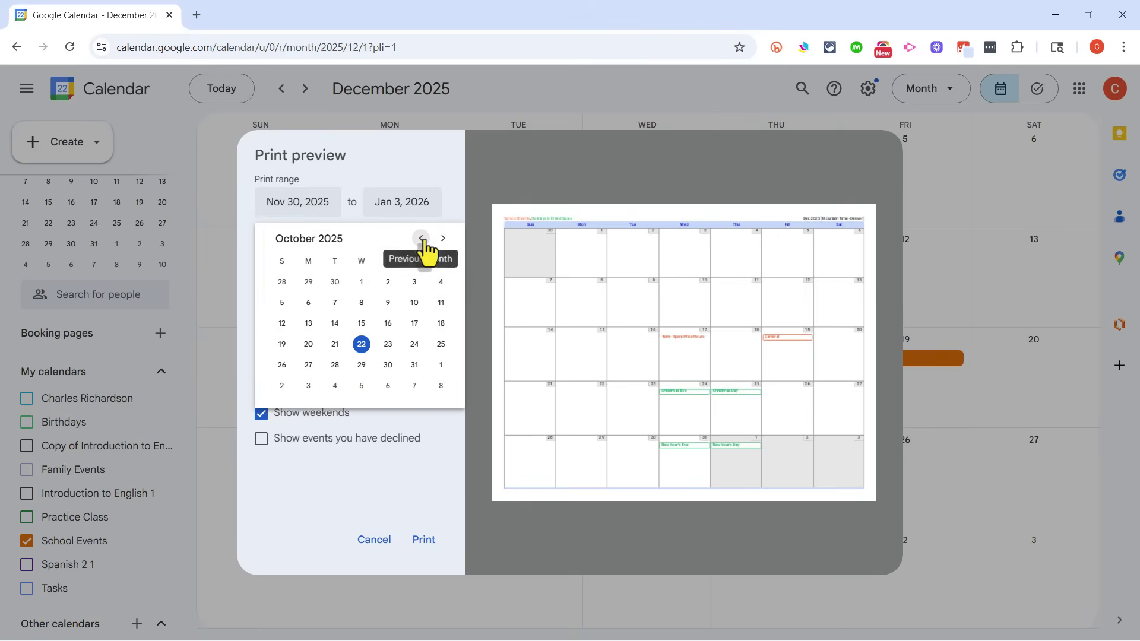
left_click(363, 282)
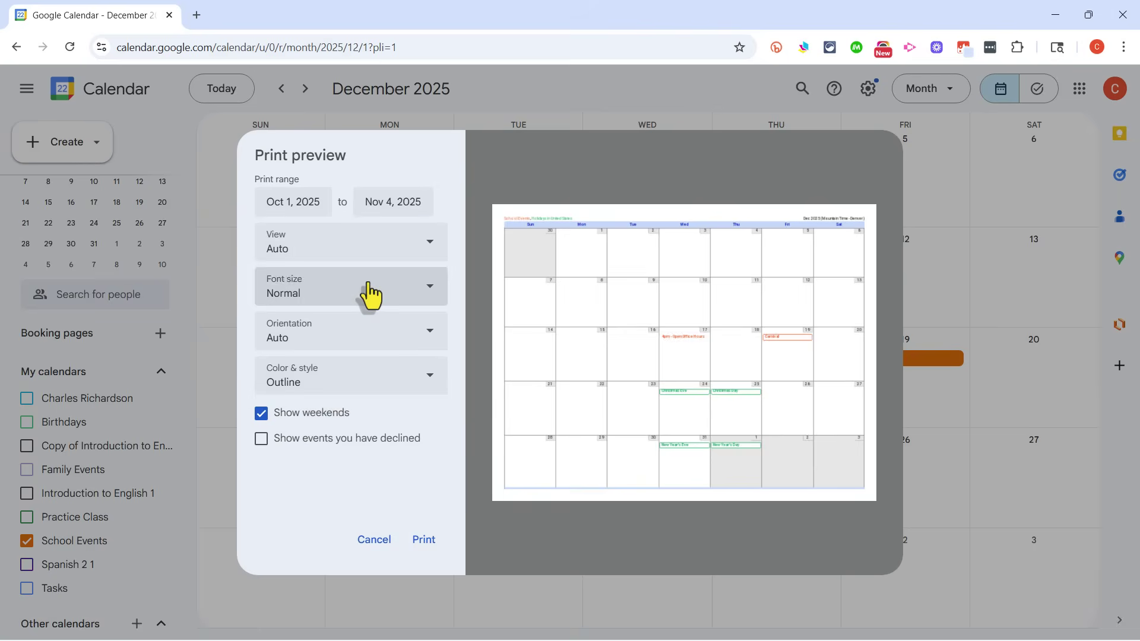
left_click(397, 205)
left_click(541, 238)
left_click(541, 238)
left_click(542, 238)
left_click(541, 238)
left_click(542, 238)
left_click(541, 238)
left_click(541, 238)
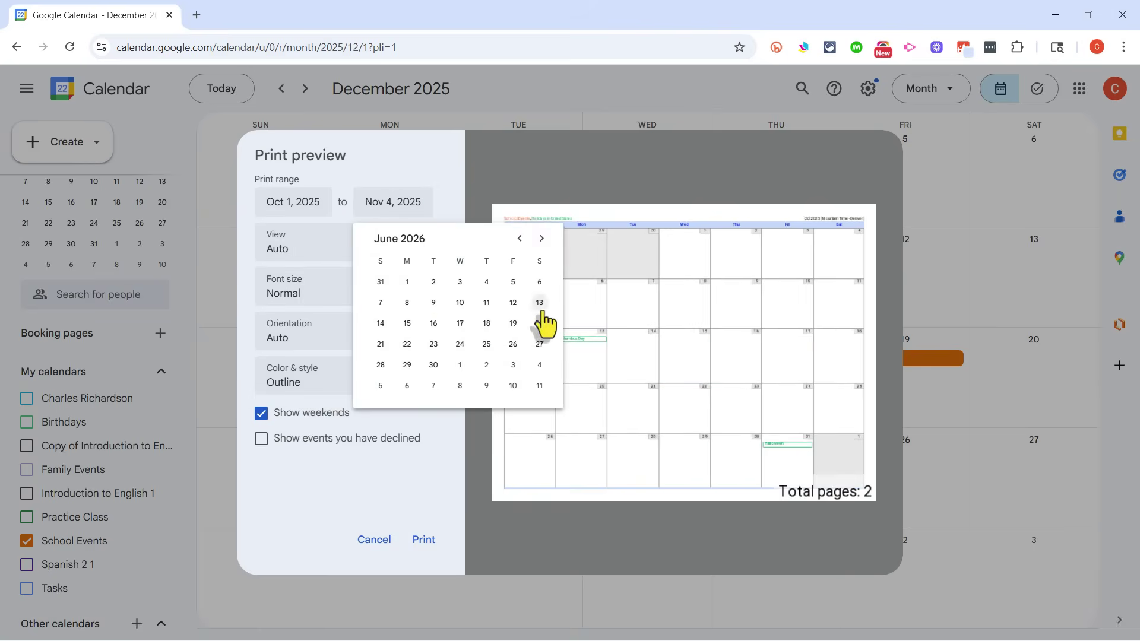
left_click(437, 366)
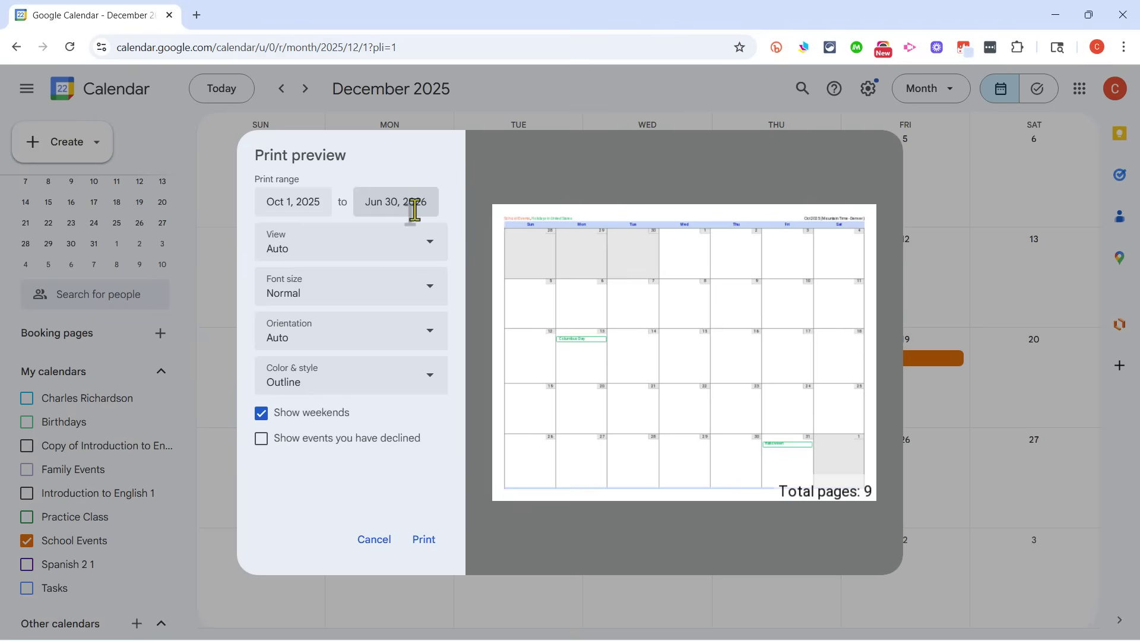
Preview the printout in Day and Week layouts, then return it to Auto
left_click(415, 255)
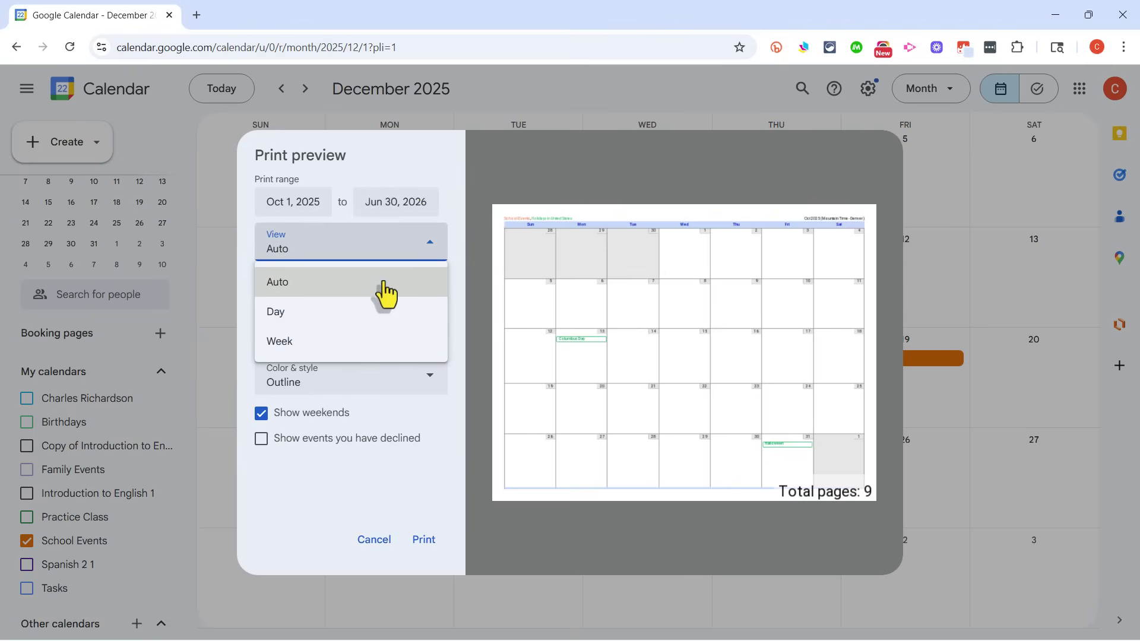
left_click(374, 313)
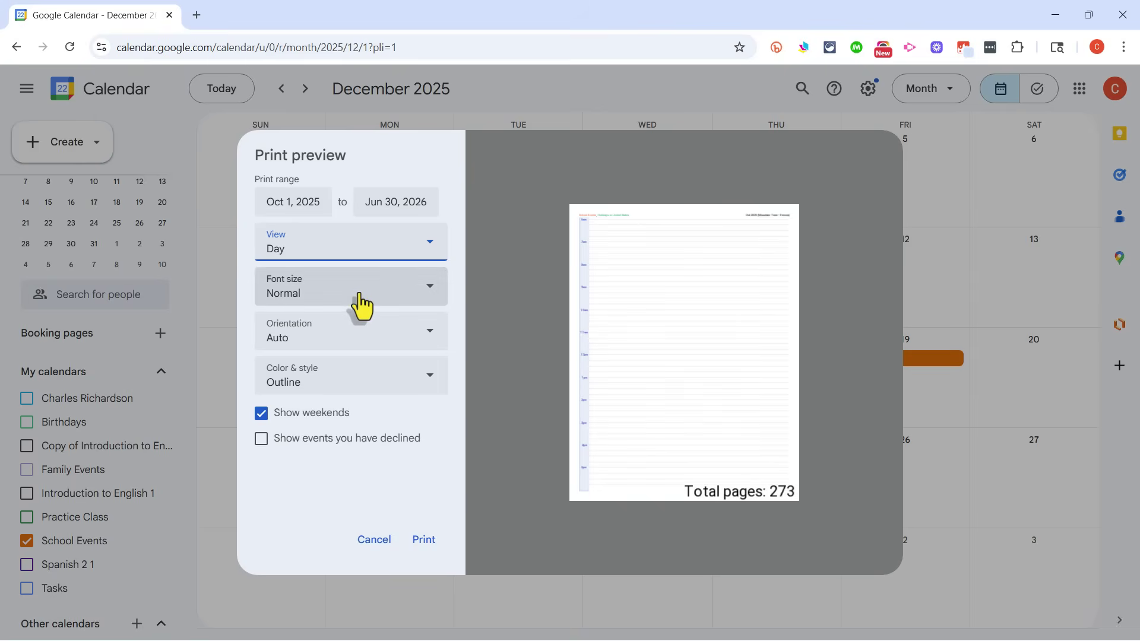
left_click(371, 249)
left_click(347, 343)
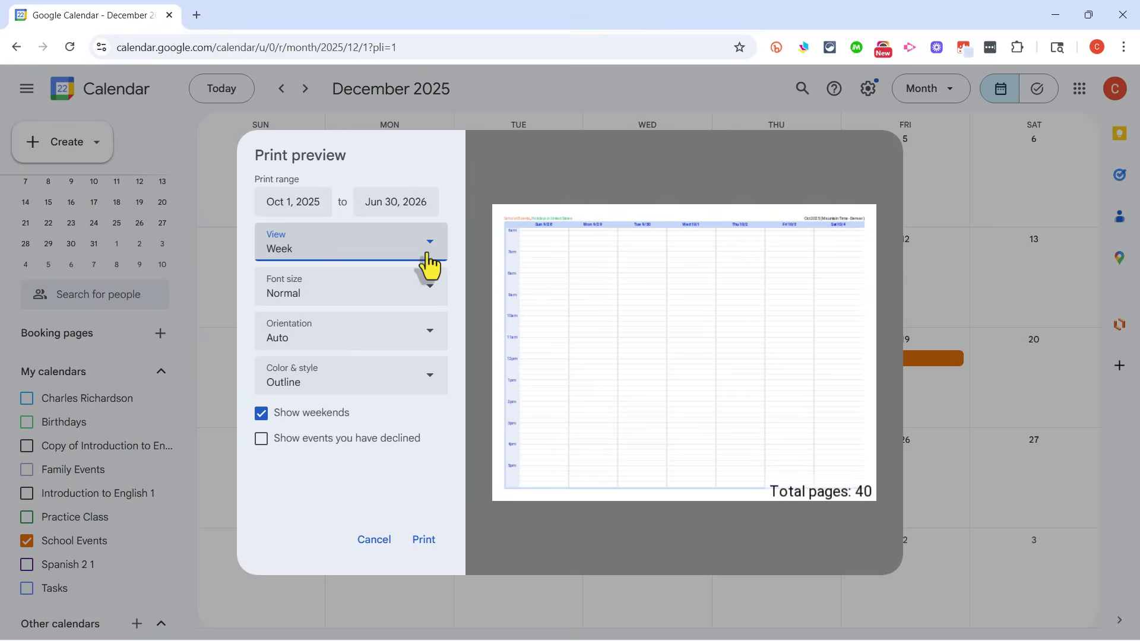
left_click(427, 295)
left_click(409, 246)
left_click(347, 285)
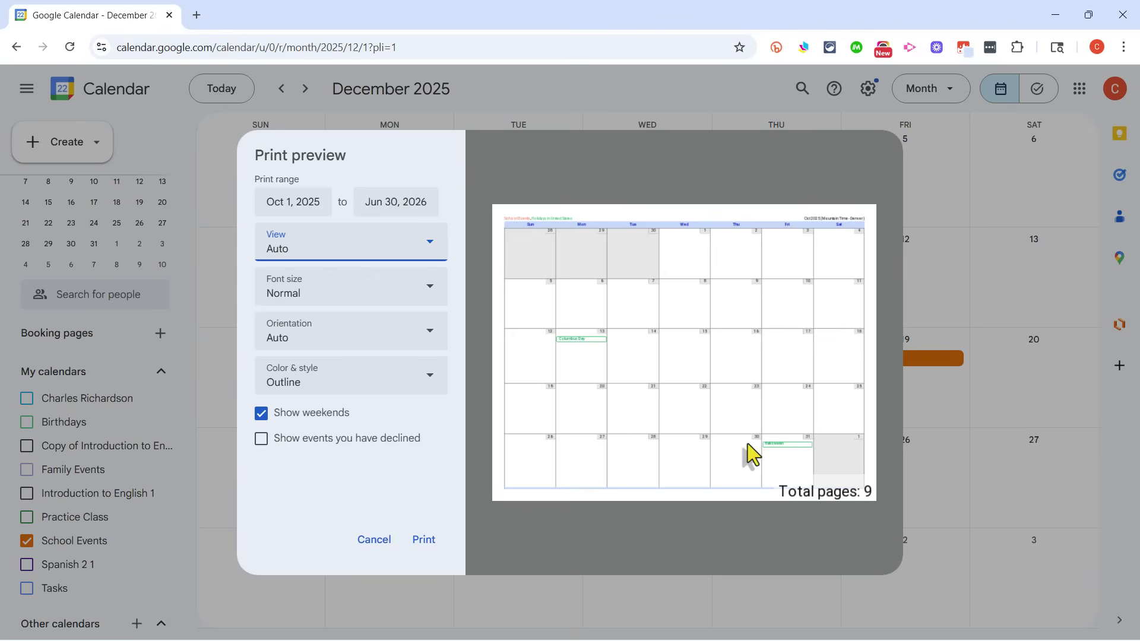
Compare Big and Biggest font sizes and settle on Big
left_click(360, 295)
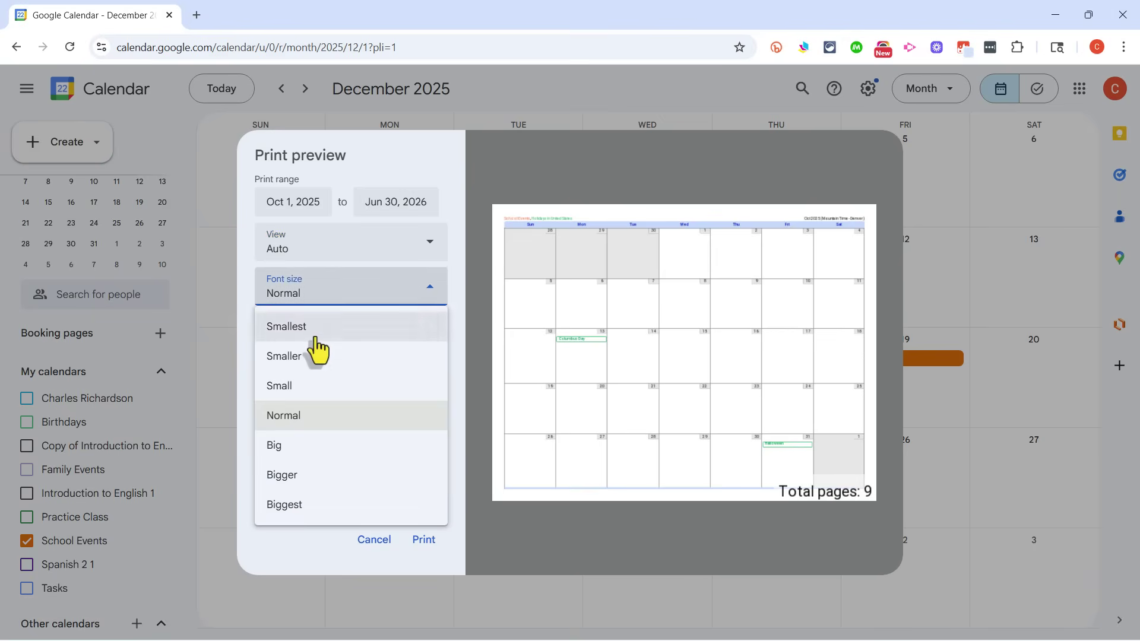
left_click(315, 448)
left_click(350, 291)
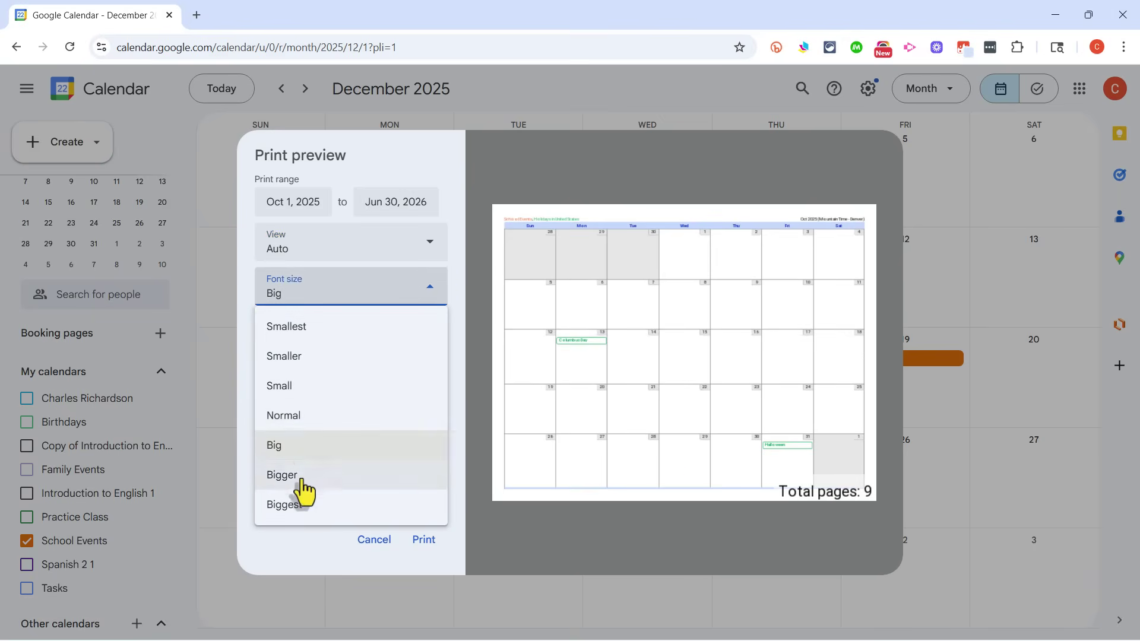
left_click(315, 511)
left_click(315, 297)
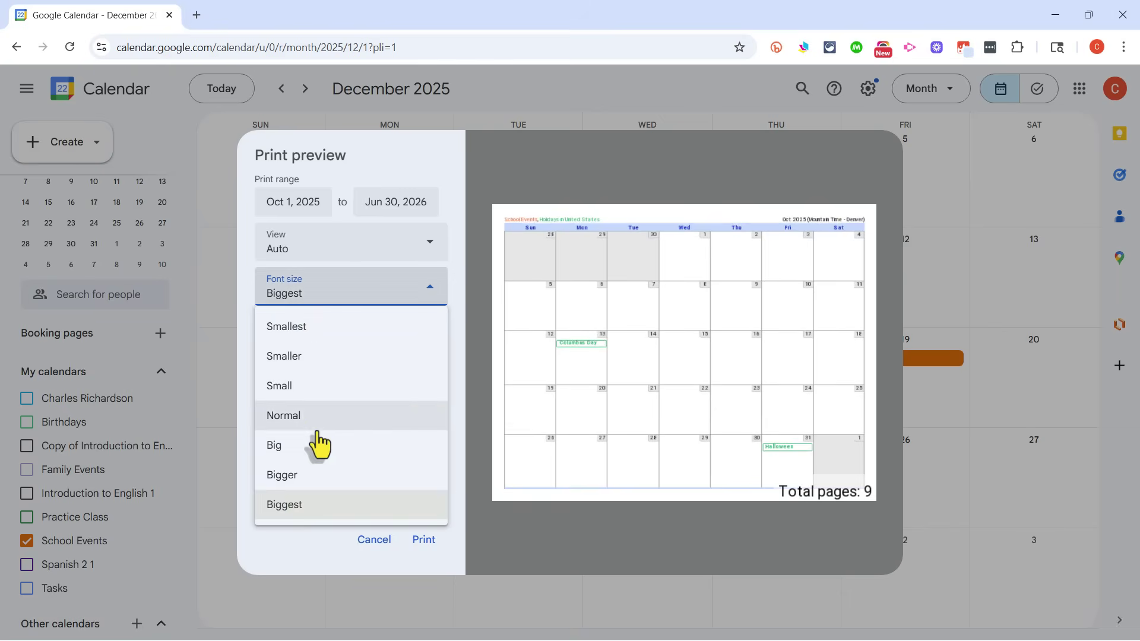
left_click(315, 453)
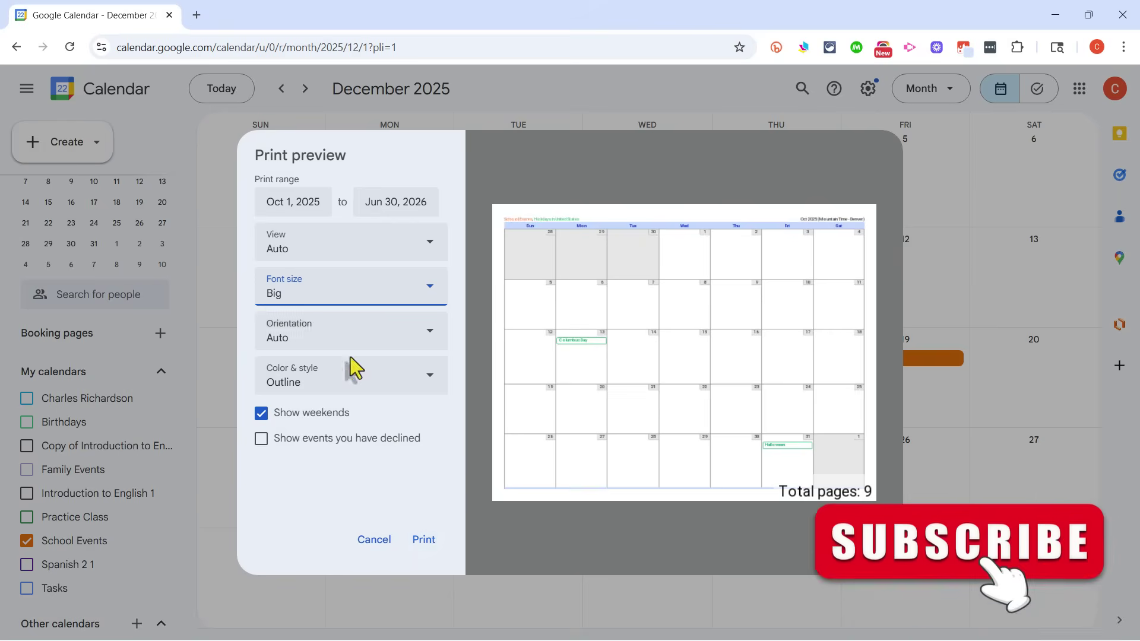
Send the calendar to Chrome's print dialog, keeping the Epson printer as destination
left_click(425, 540)
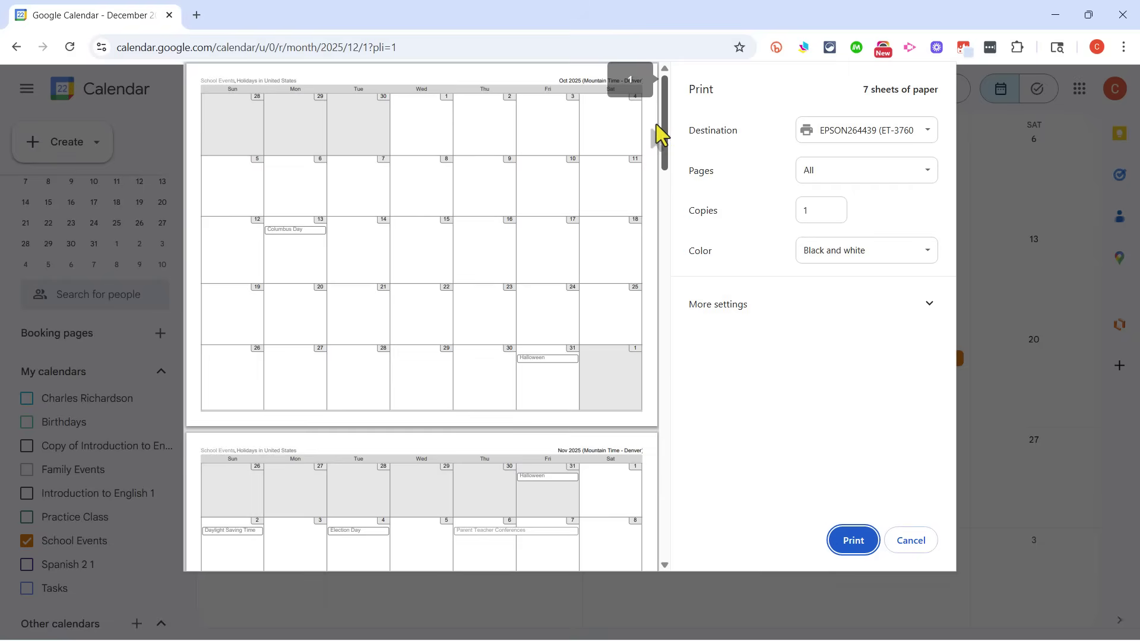
left_click_drag(657, 124, 665, 168)
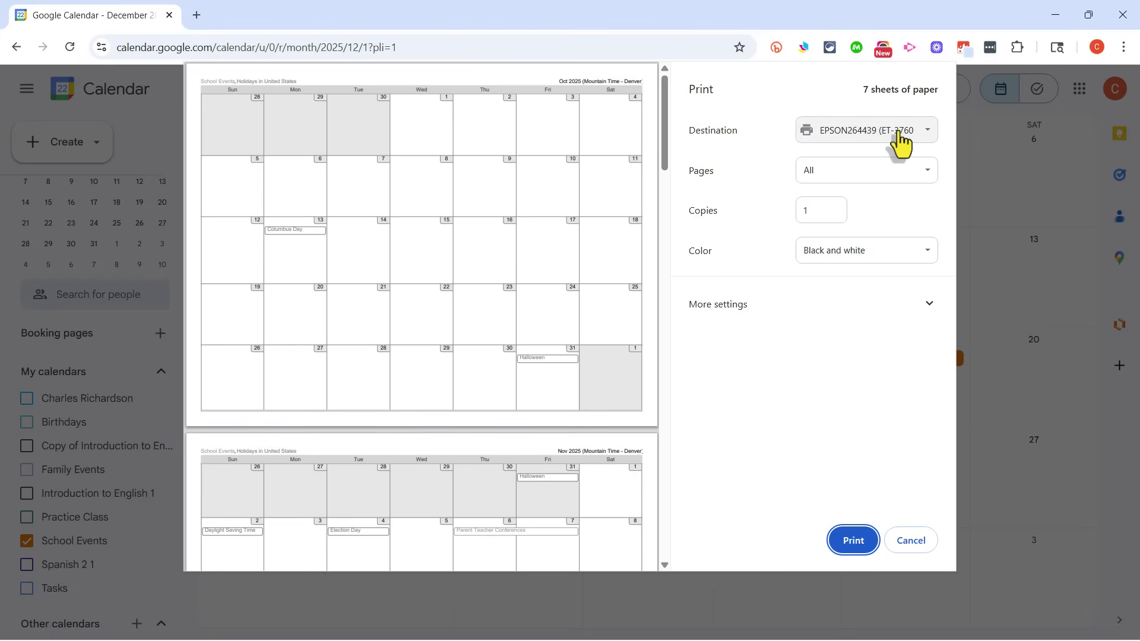
left_click(929, 139)
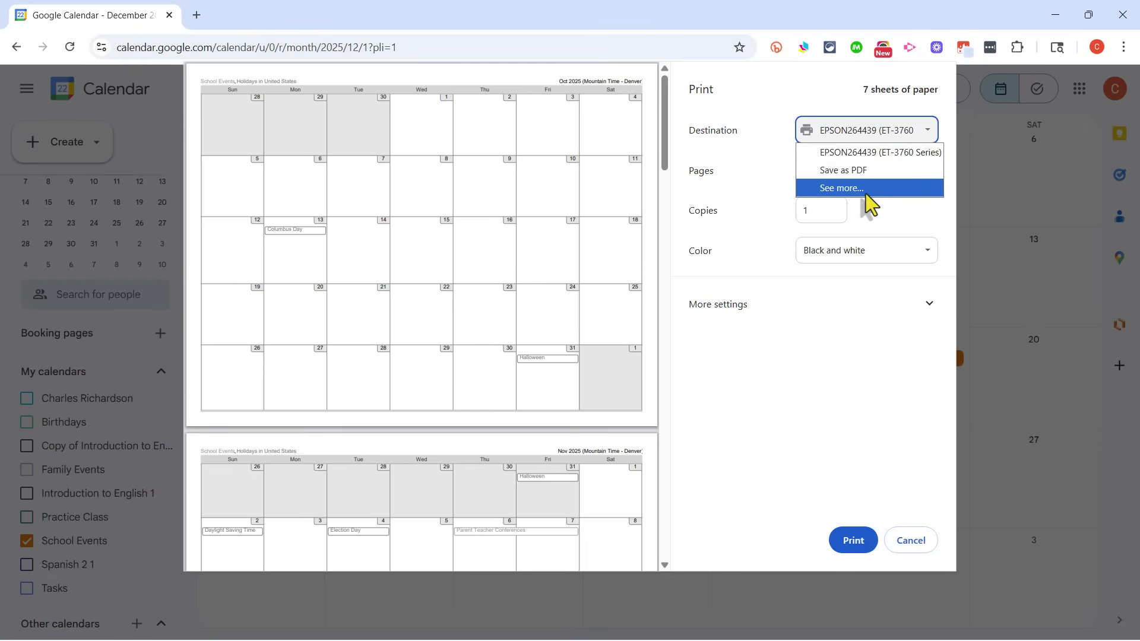
left_click(789, 235)
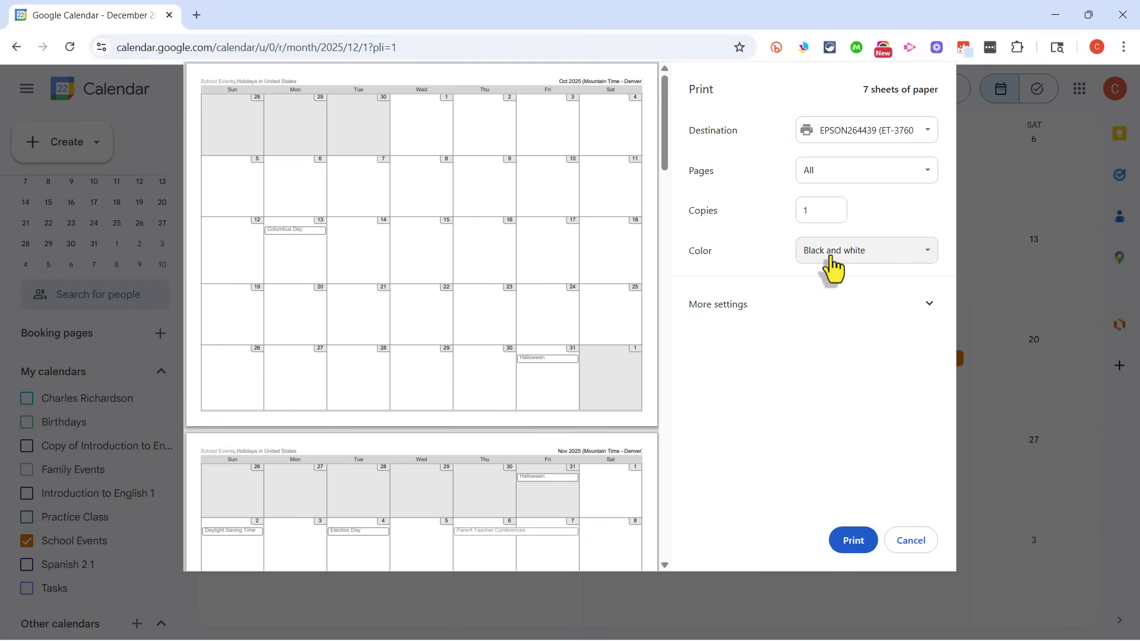
Preview the printout in colour, then keep it black and white
left_click(860, 254)
left_click(863, 291)
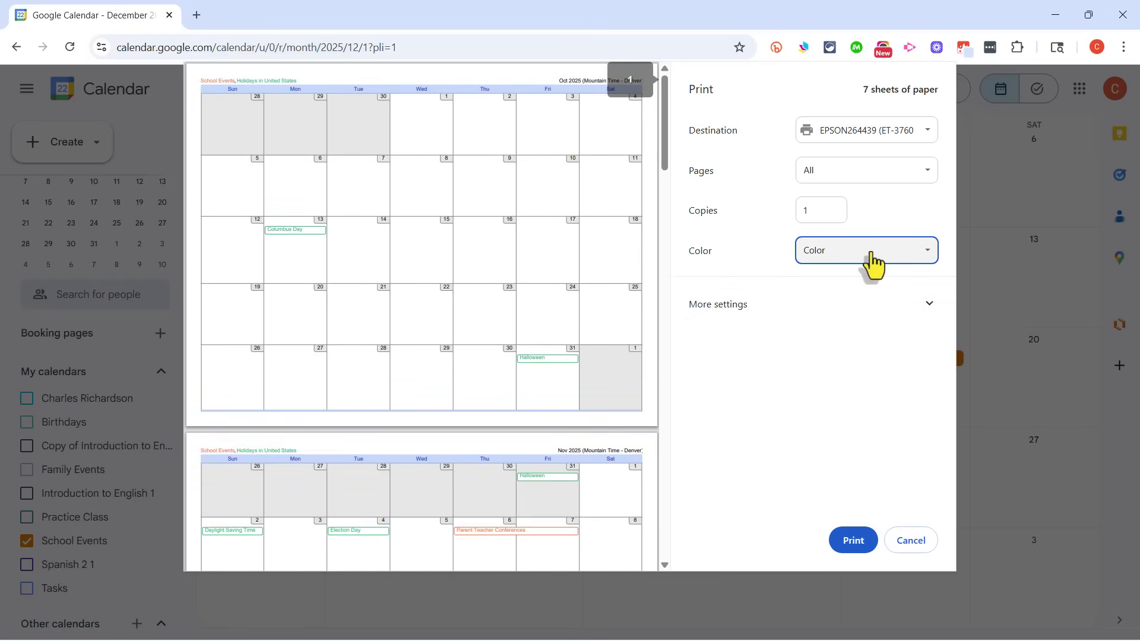
left_click(872, 256)
left_click(862, 273)
left_click(875, 268)
left_click(902, 229)
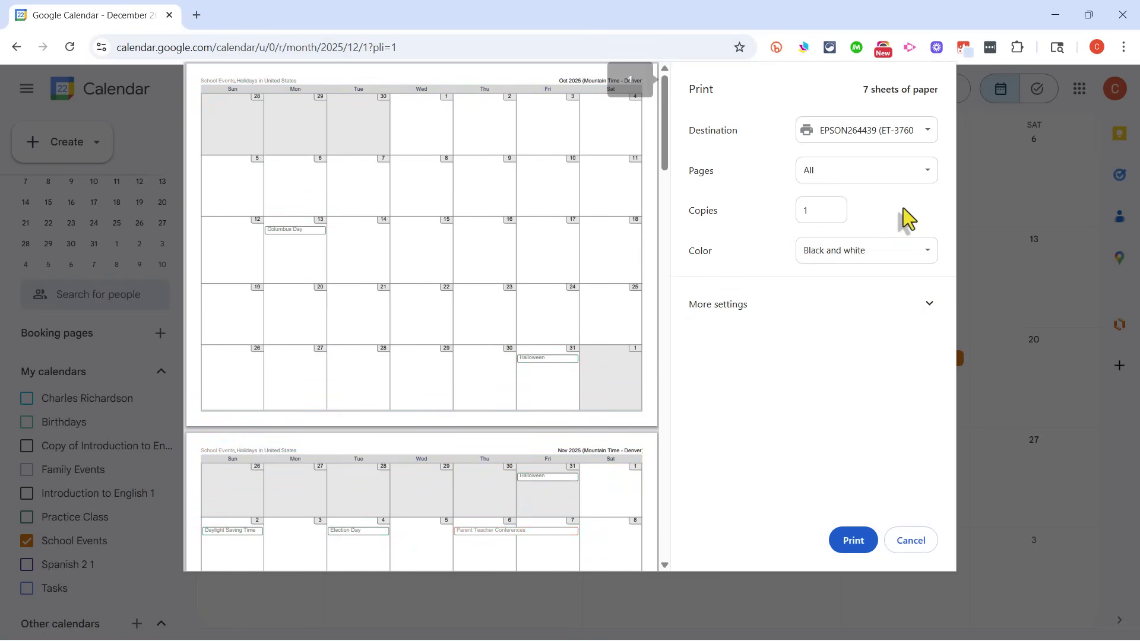
Keep All pages selected and reopen the destination list
left_click(918, 178)
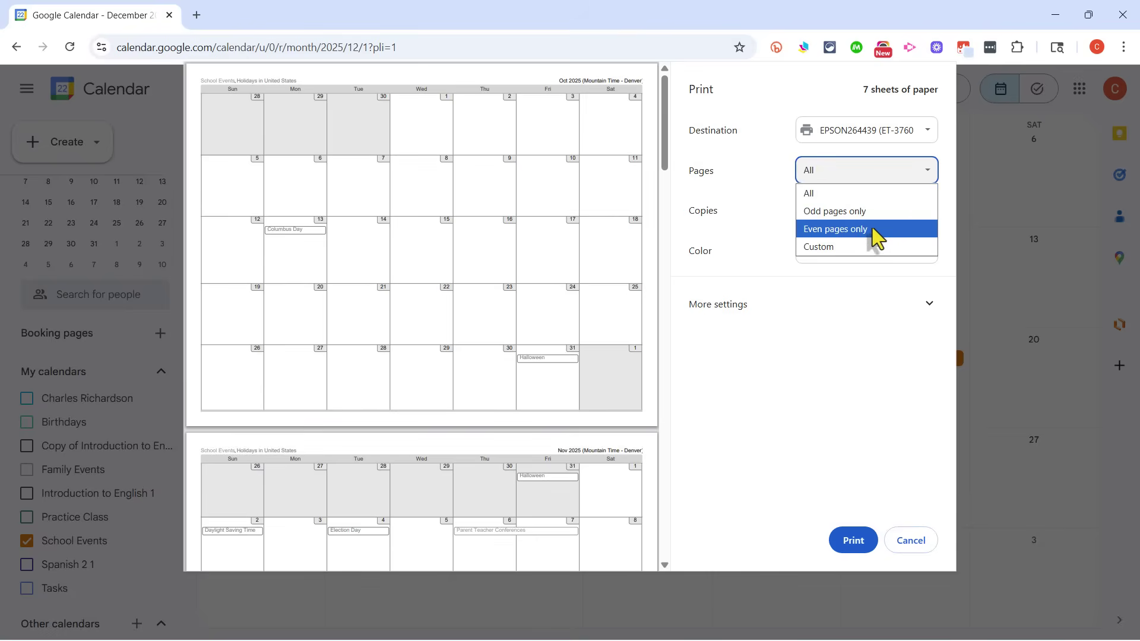
left_click(851, 196)
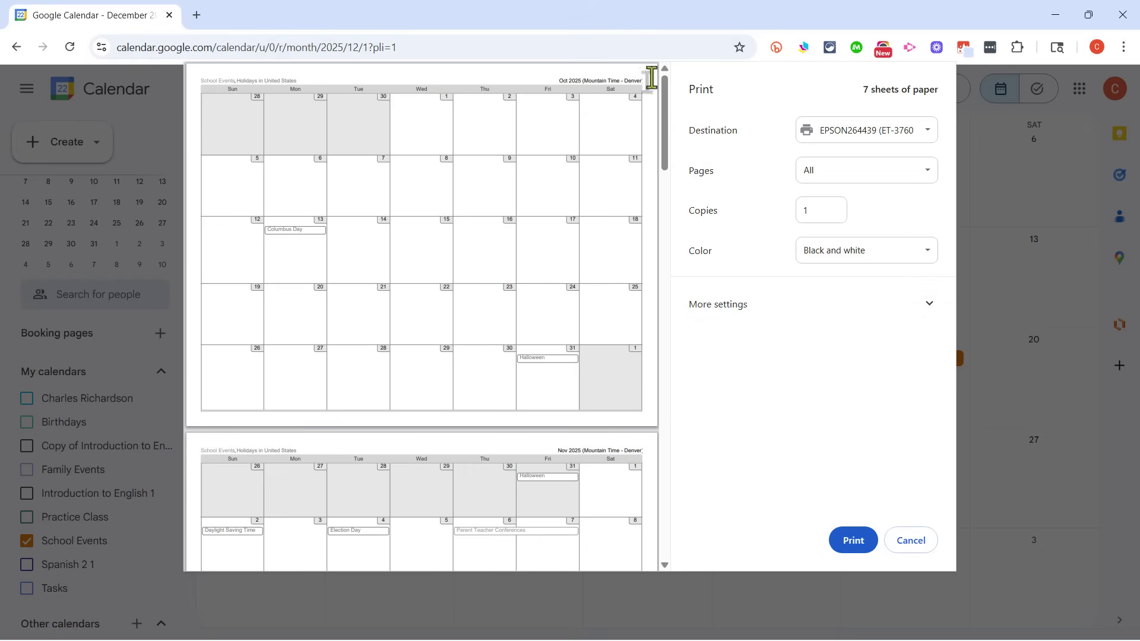
left_click(899, 141)
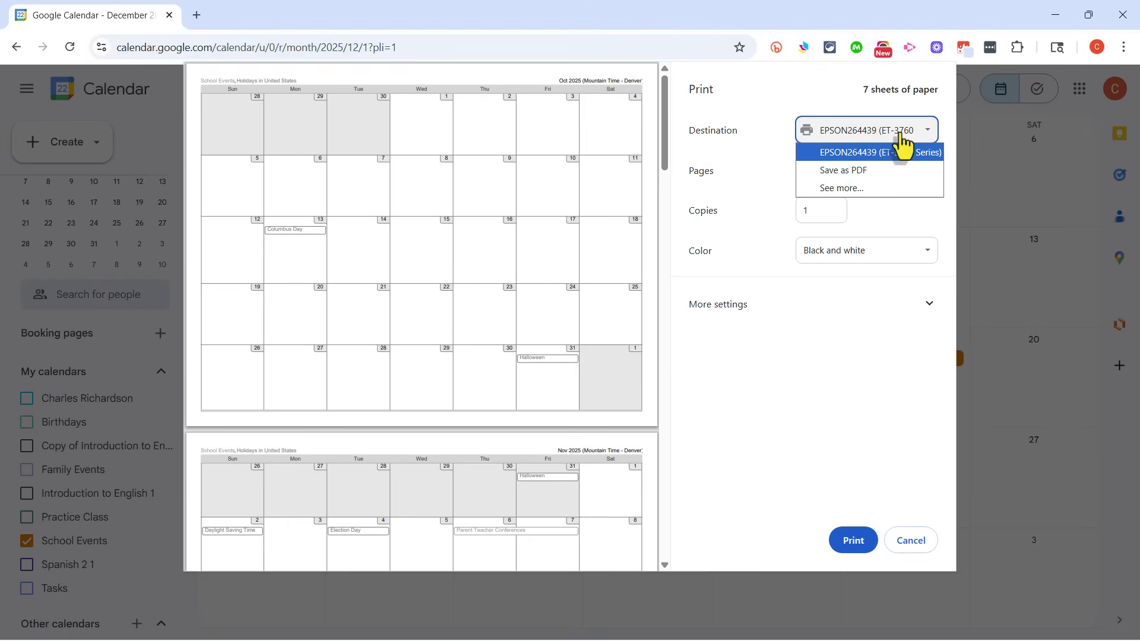
Save the printout as the PDF '2025 2026 School Events'
left_click(877, 172)
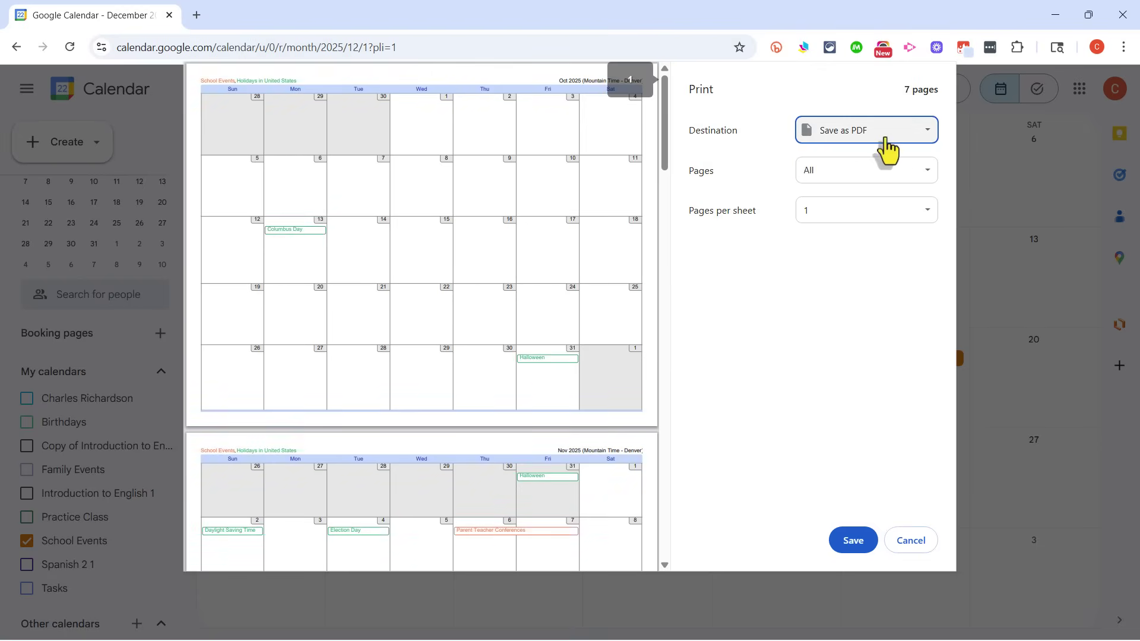
left_click(854, 542)
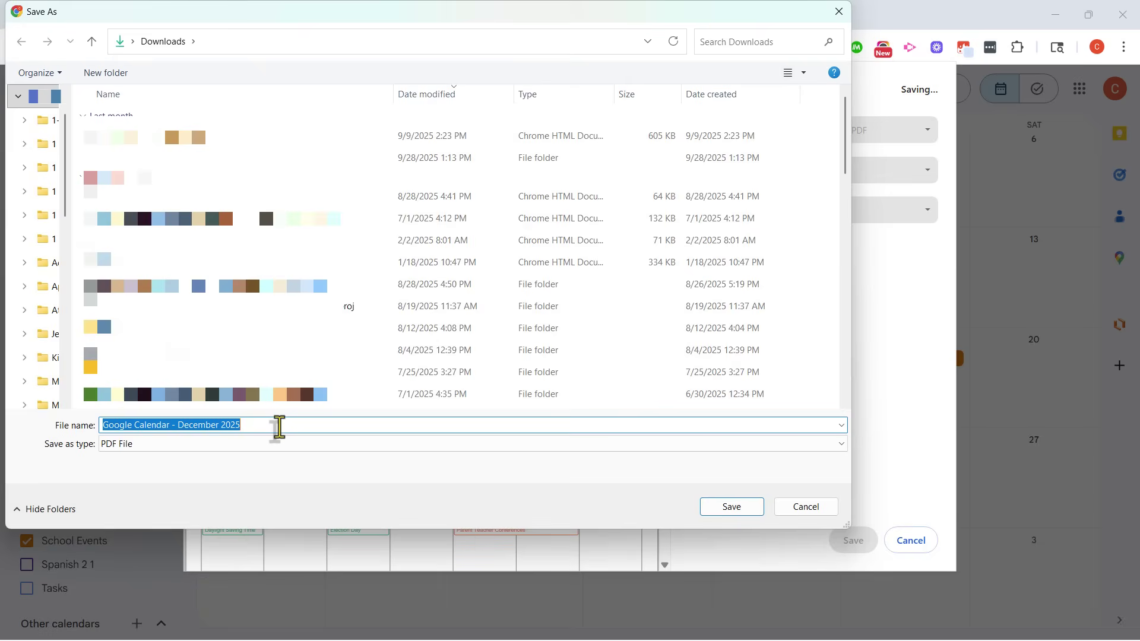
type("2025 2026 School Events")
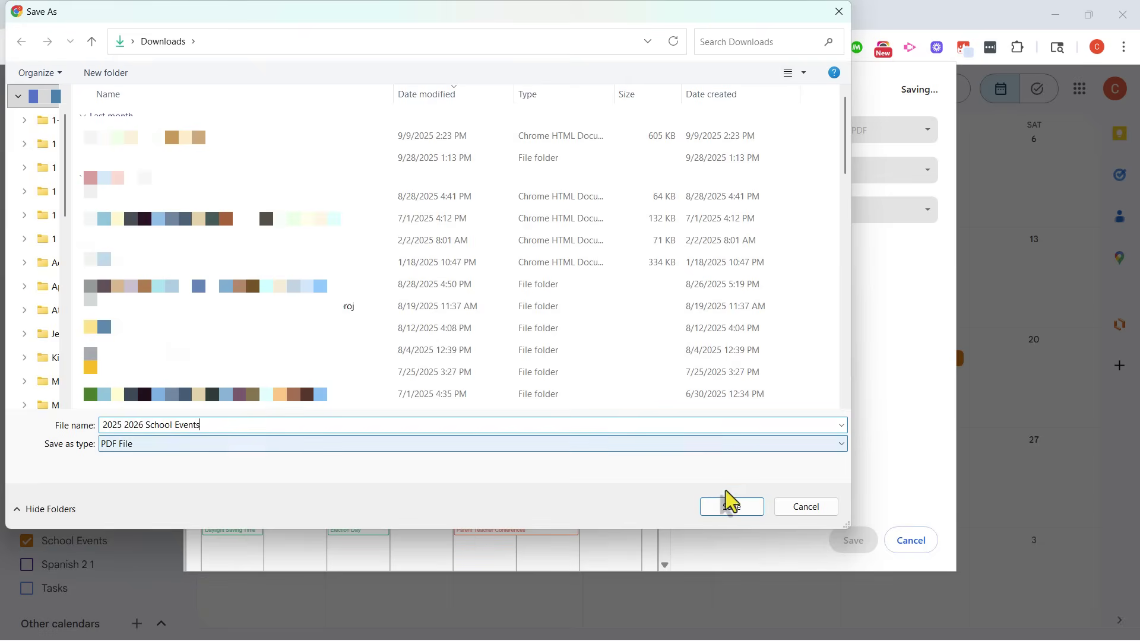
left_click(741, 508)
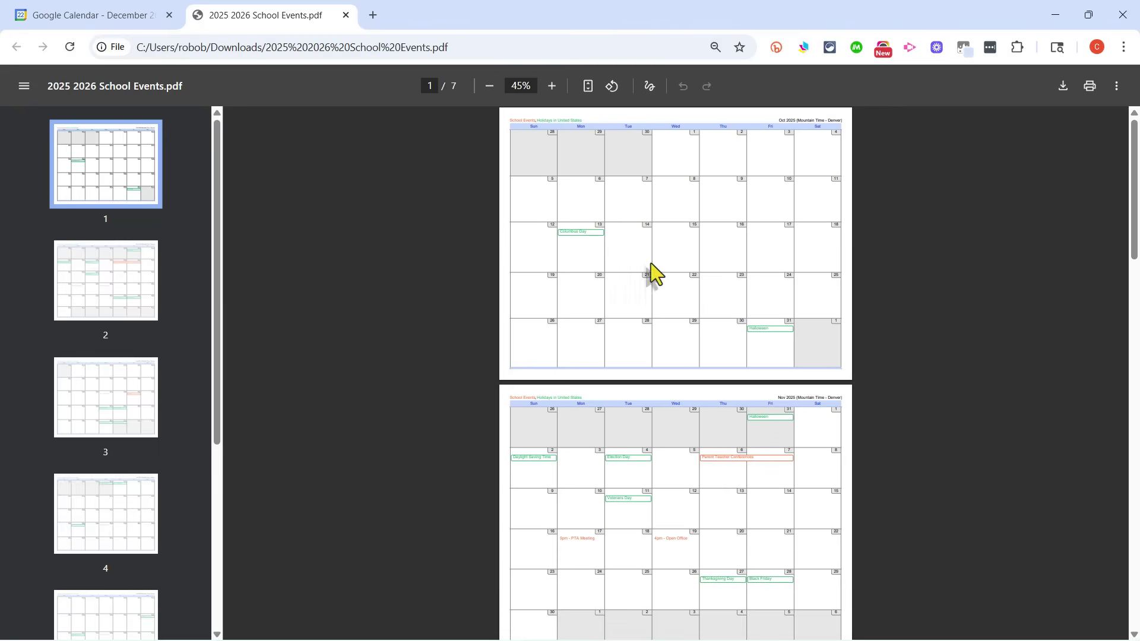
Look through the 7-page PDF's pages, then go back to the Google Calendar tab
left_click_drag(219, 194, 229, 412)
key("Right")
left_click(147, 21)
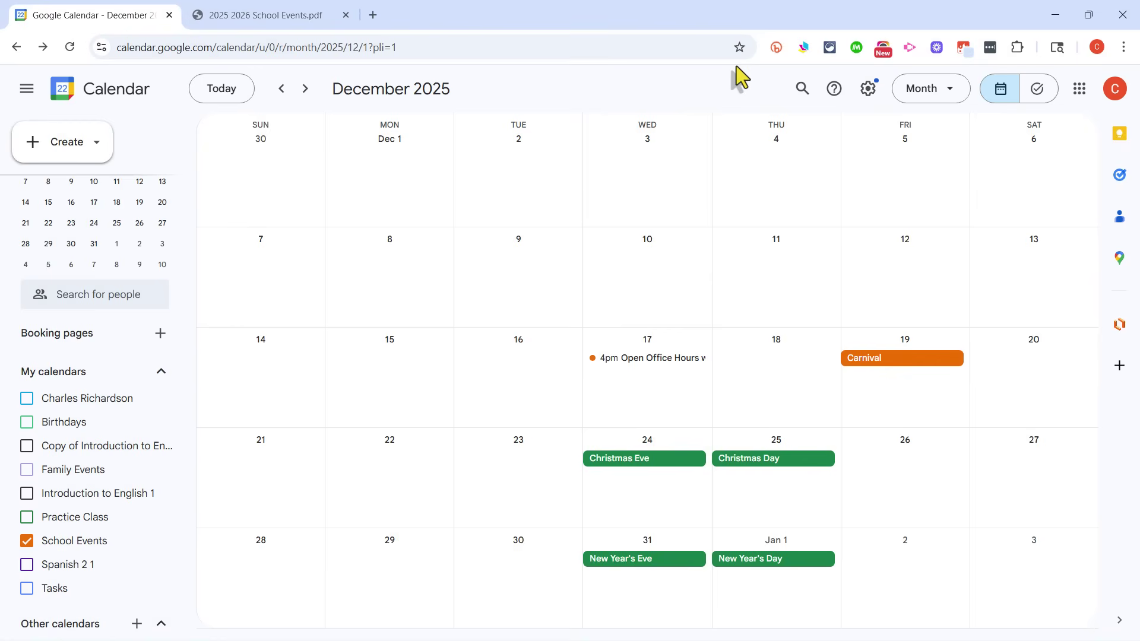
key("ctrl+Tab")
left_click(33, 22)
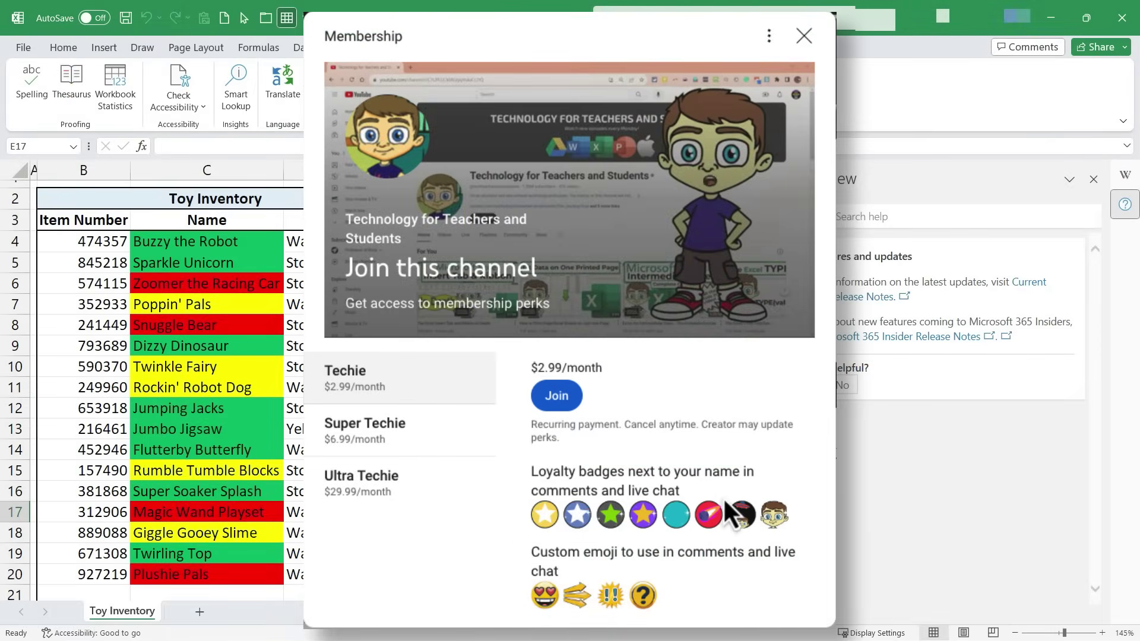
scroll(721, 448, "down", 2)
scroll(721, 447, "up", 2)
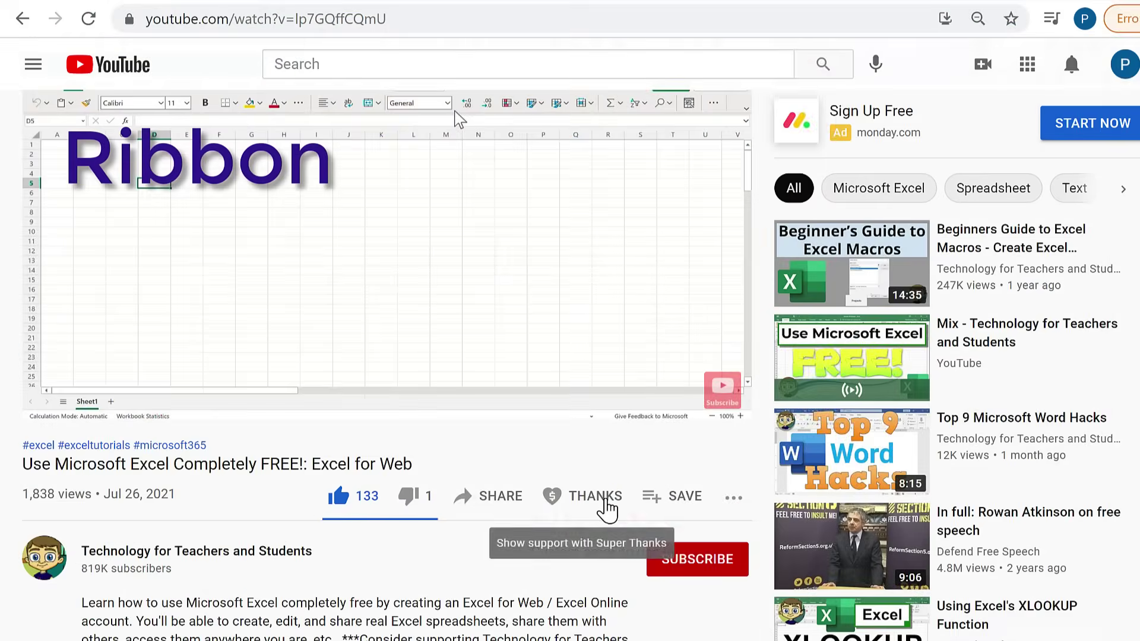
left_click(606, 508)
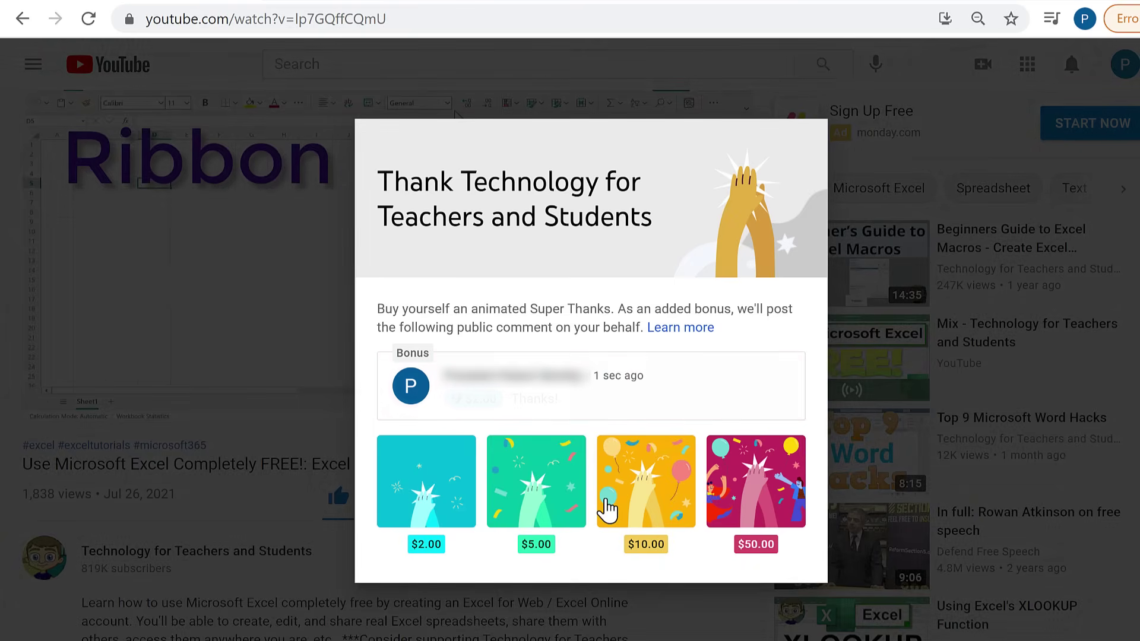